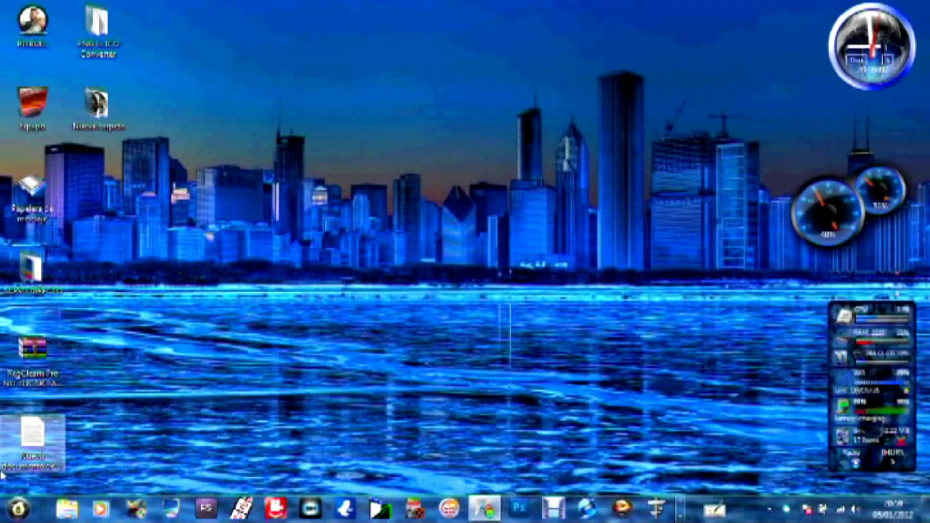
Open the Nueva carpeta folder inside the desktop's PNG to ICO Converter folder.
left_click(23, 30)
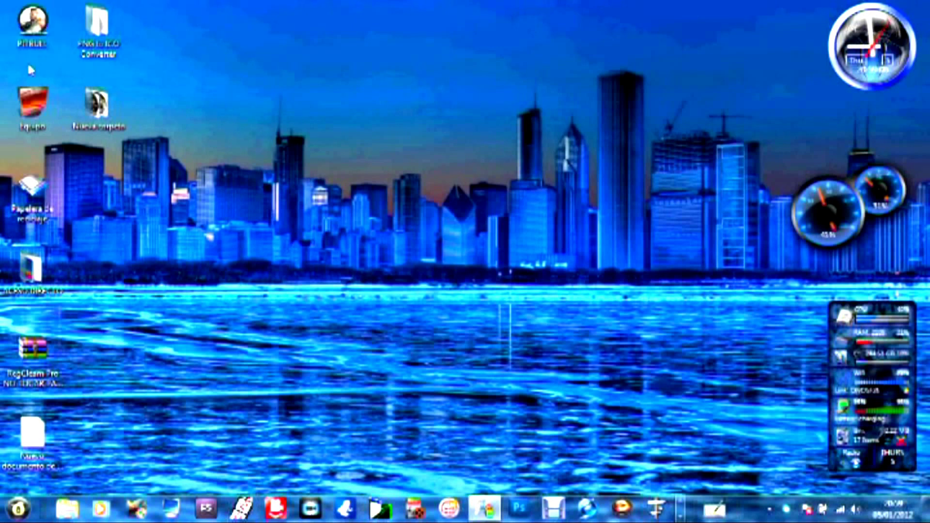
left_click(53, 67)
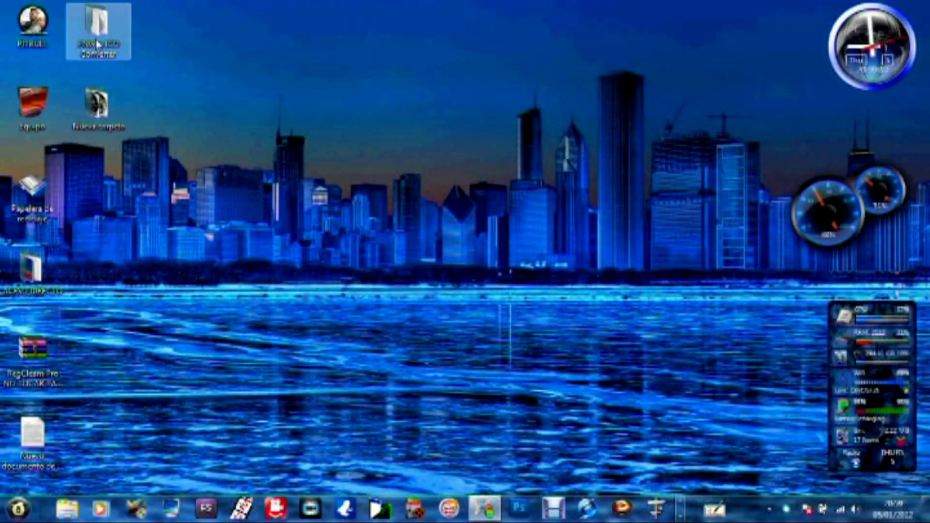
double_click(97, 44)
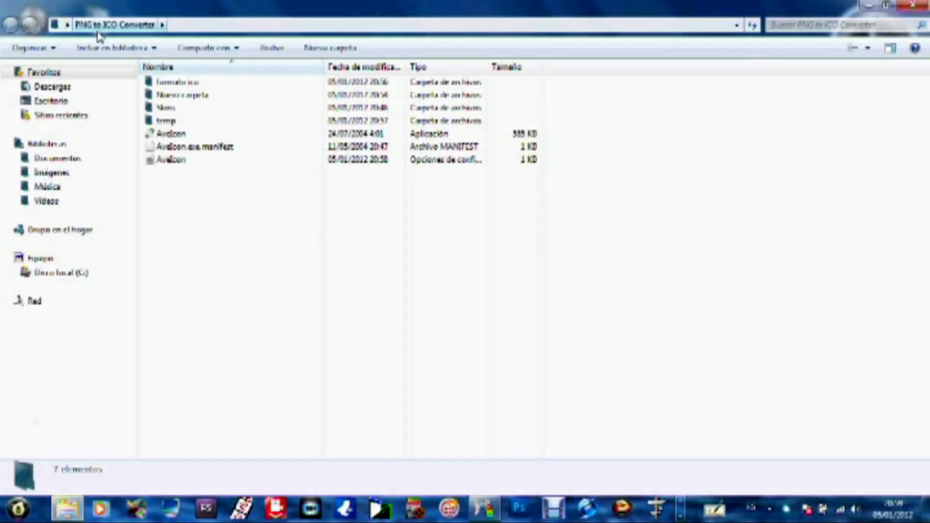
double_click(199, 96)
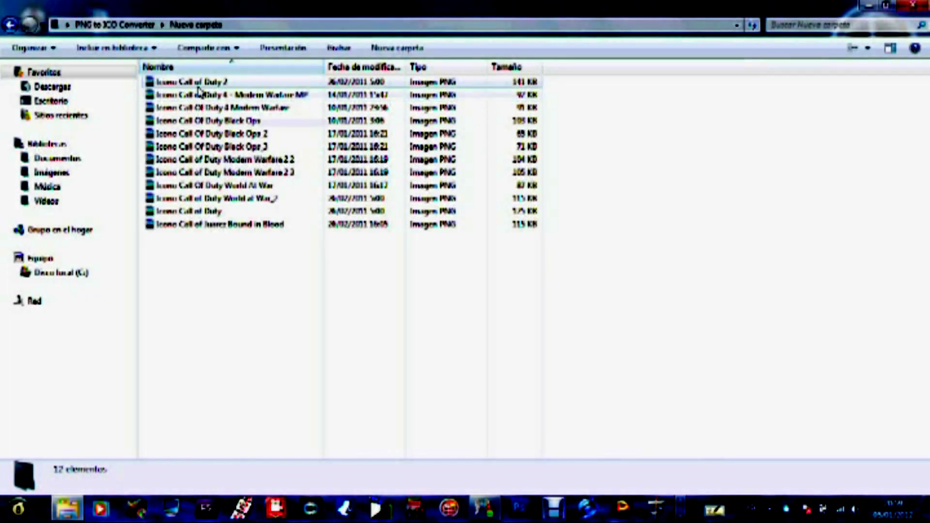
Move the PNG image Icono Call of Duty 2 from Nueva carpeta into the PNG to ICO Converter folder.
left_click(199, 85)
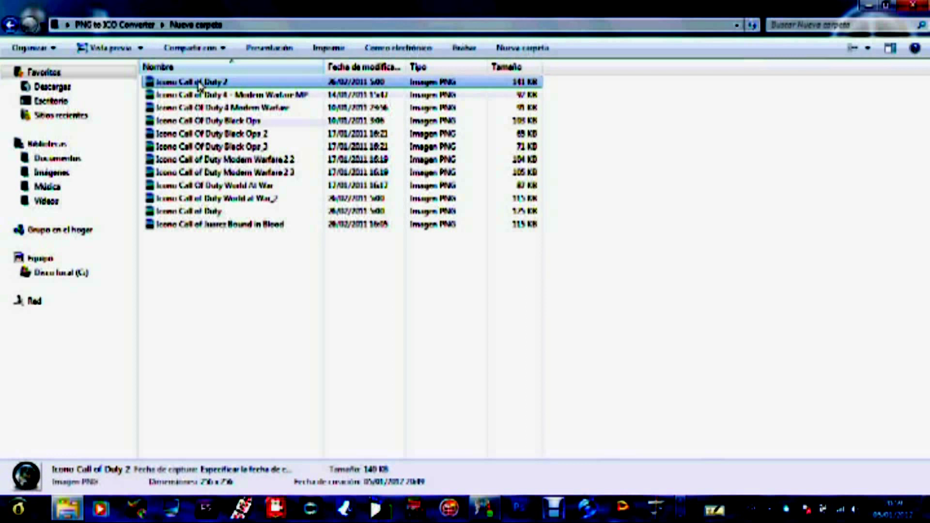
right_click(200, 85)
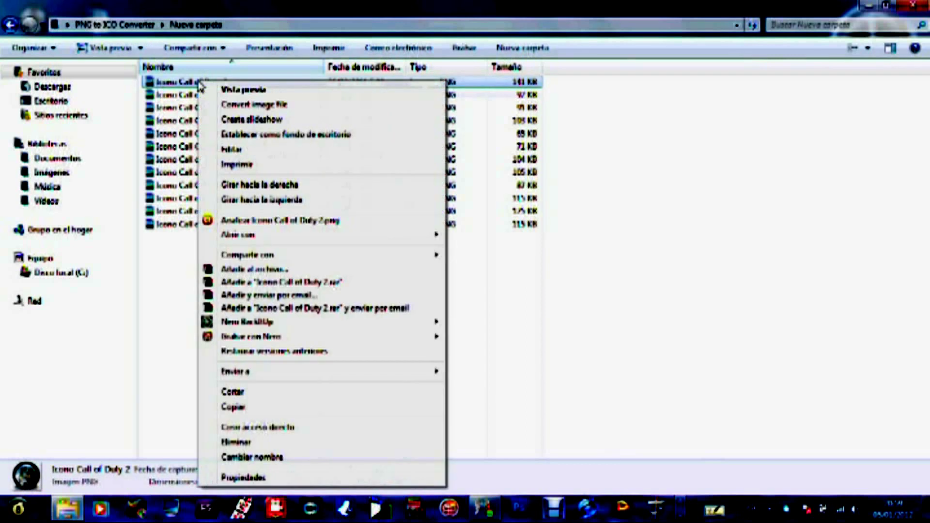
left_click(248, 395)
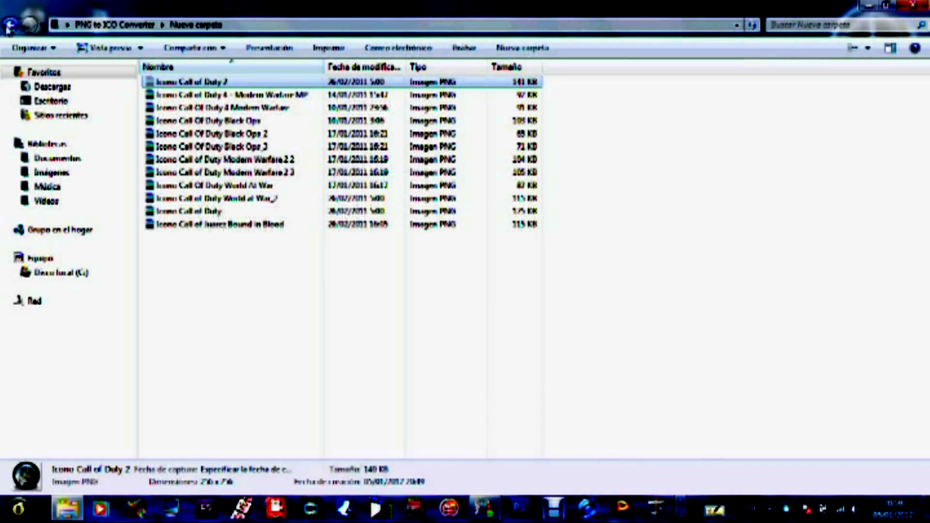
left_click(9, 25)
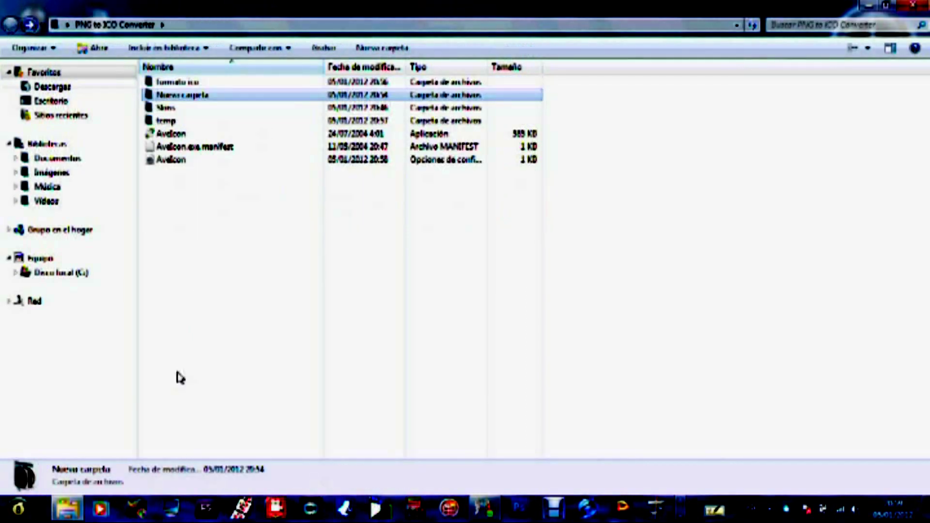
right_click(171, 222)
left_click(205, 315)
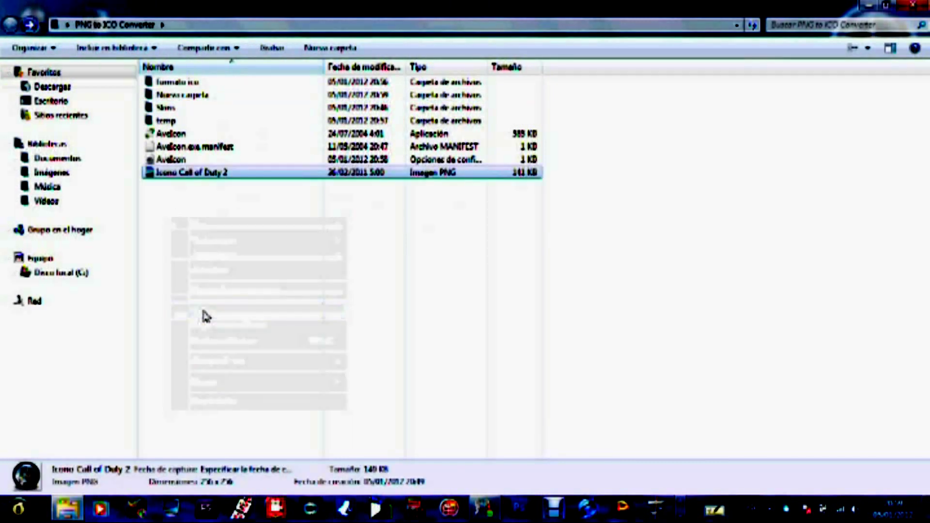
Launch AveIcon and load the Icono Call of Duty 2 PNG into it for conversion to ICO.
double_click(189, 135)
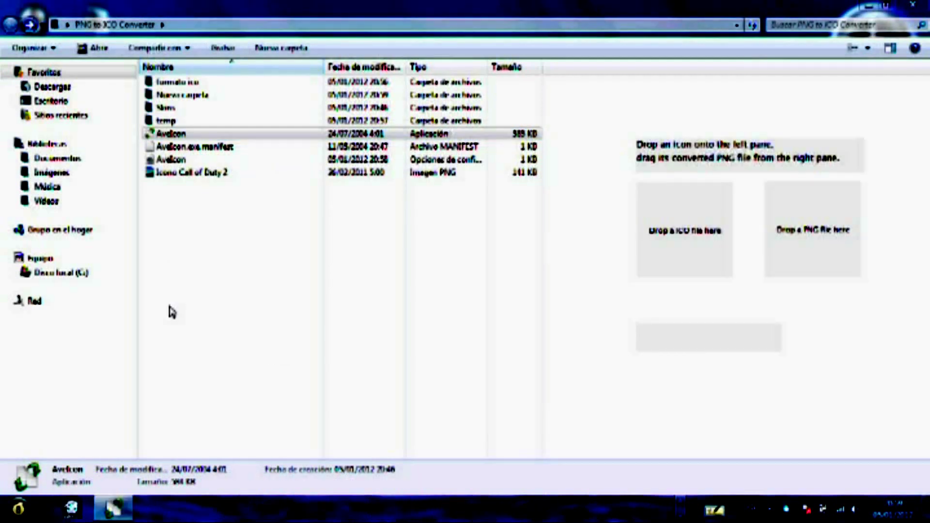
left_click_drag(158, 177, 817, 249)
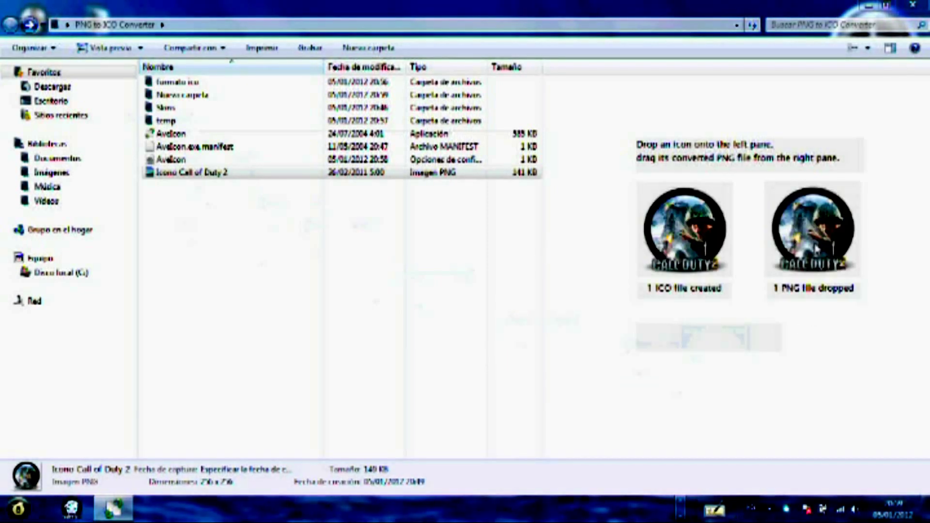
Turn off the 32 x 32, 48 x 48, 64 x 64 and 96 x 96 ICO sizes, keeping only 128 x 128.
right_click(677, 238)
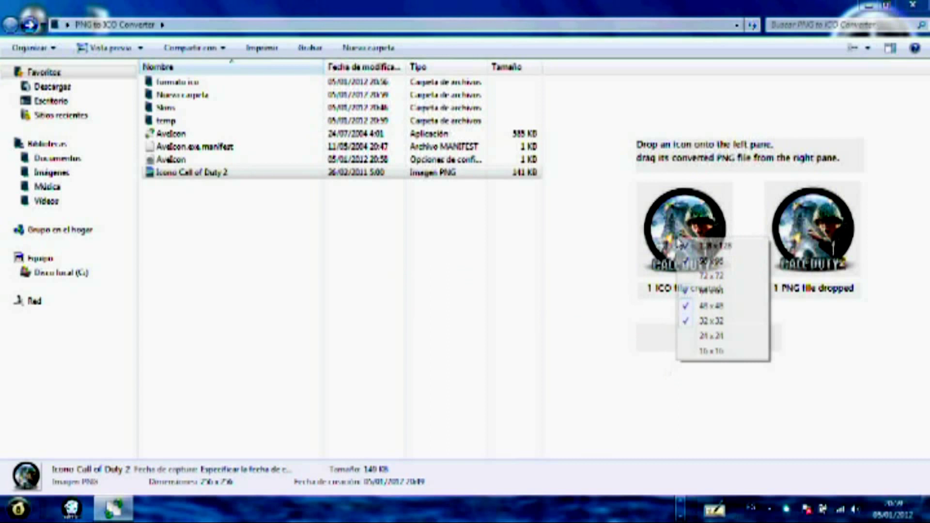
left_click(686, 323)
right_click(696, 225)
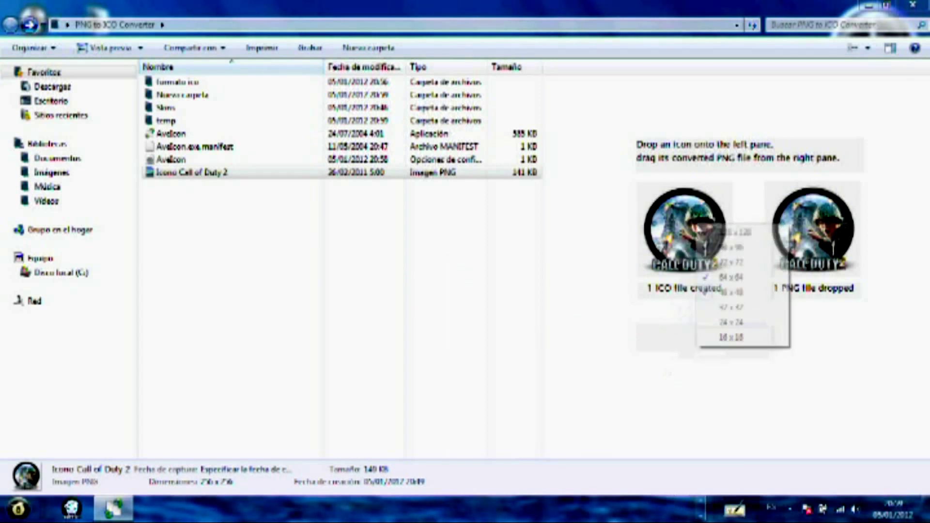
left_click(709, 293)
right_click(707, 224)
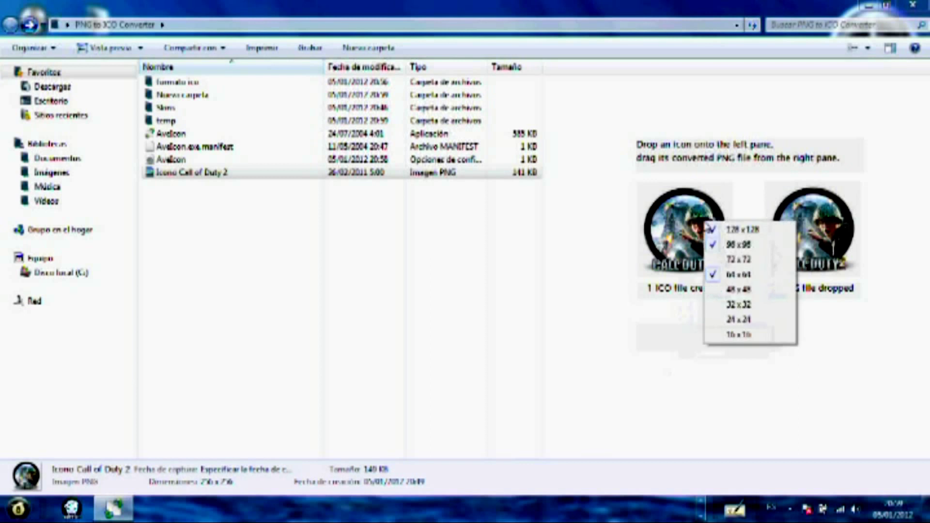
left_click(717, 274)
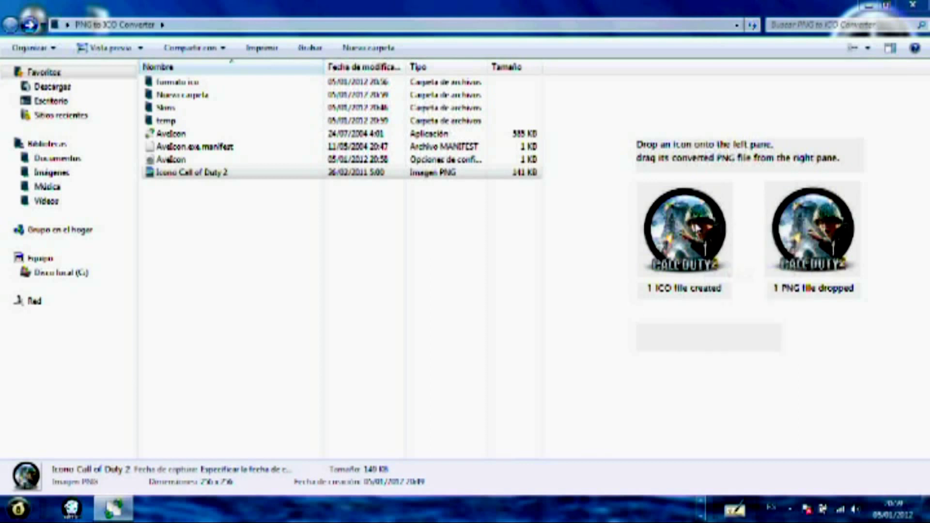
right_click(695, 227)
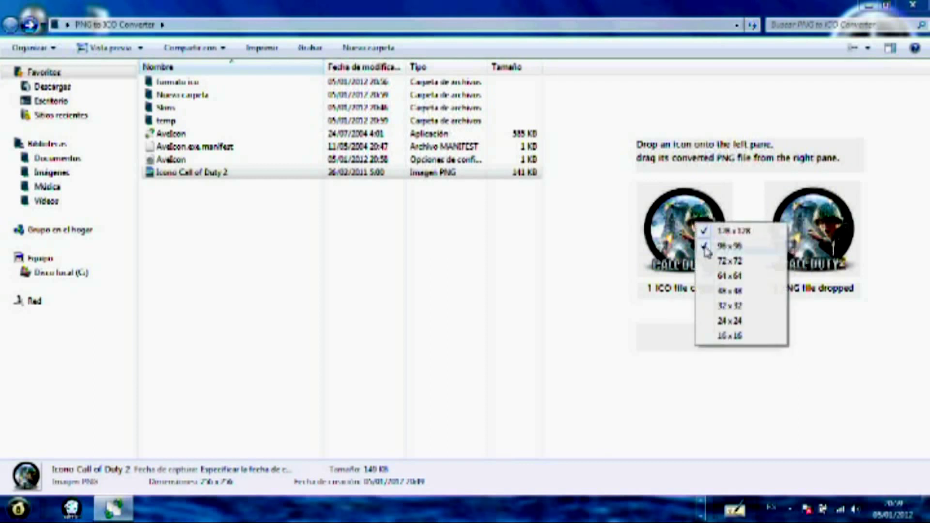
left_click(706, 247)
right_click(698, 239)
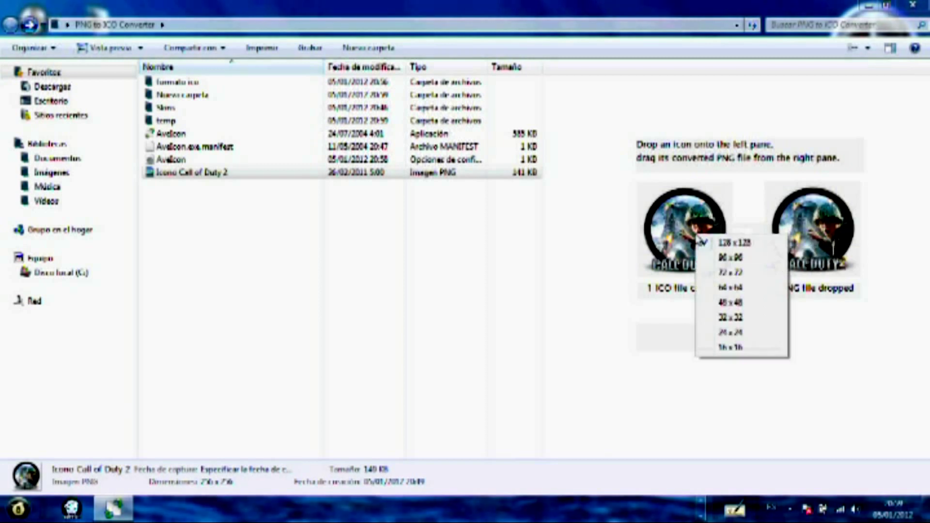
left_click(671, 226)
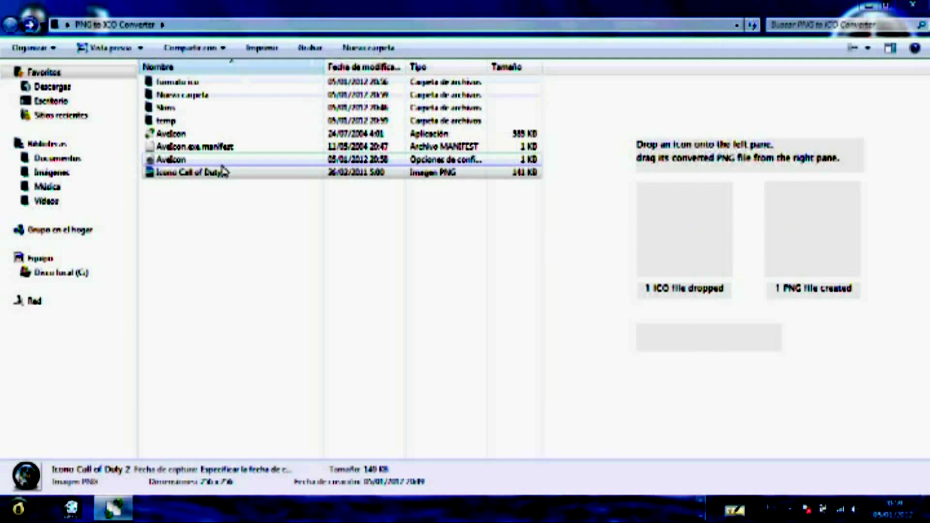
Convert the Icono Call of Duty 2 PNG again and place the resulting ICO in the PNG to ICO Converter folder.
left_click(205, 172)
left_click_drag(208, 177, 826, 251)
right_click(682, 228)
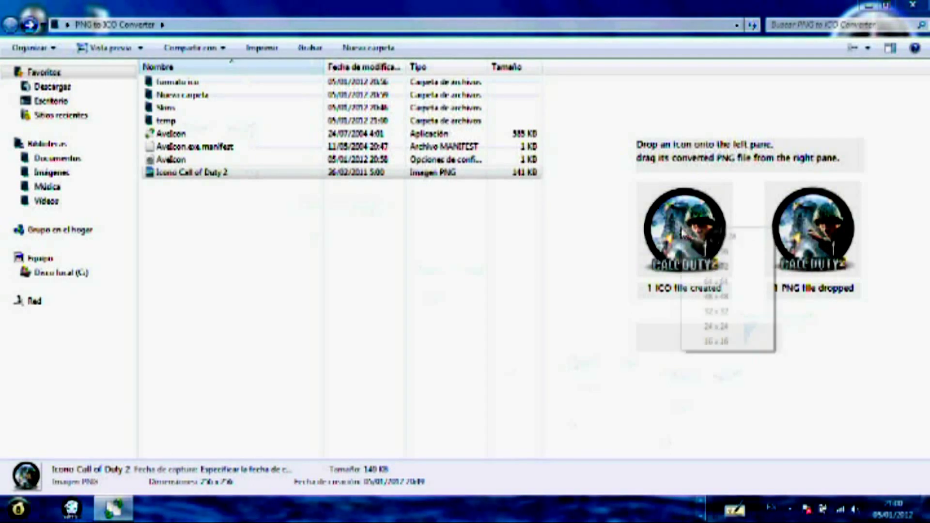
left_click(496, 211)
Preview the converted Icono Call of Duty 2 icon in the photo viewer and close it.
left_click(172, 172)
double_click(174, 175)
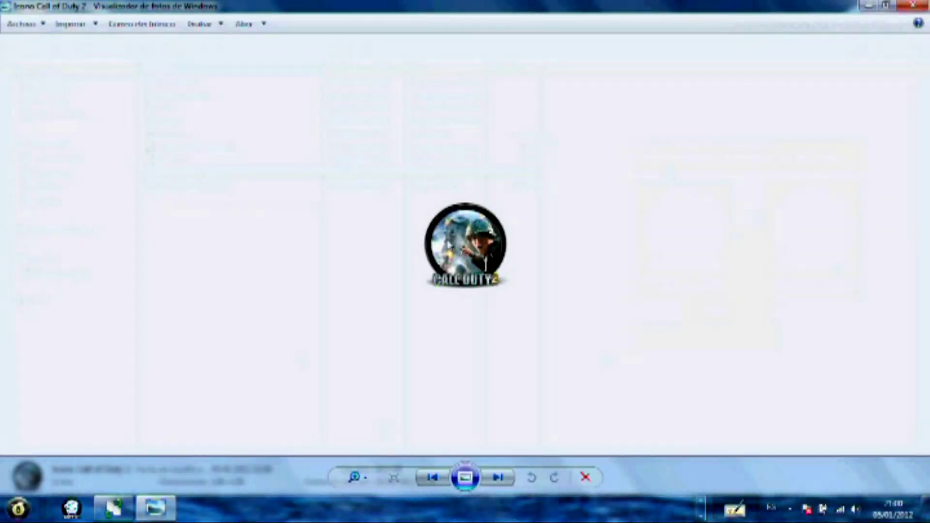
left_click(916, 5)
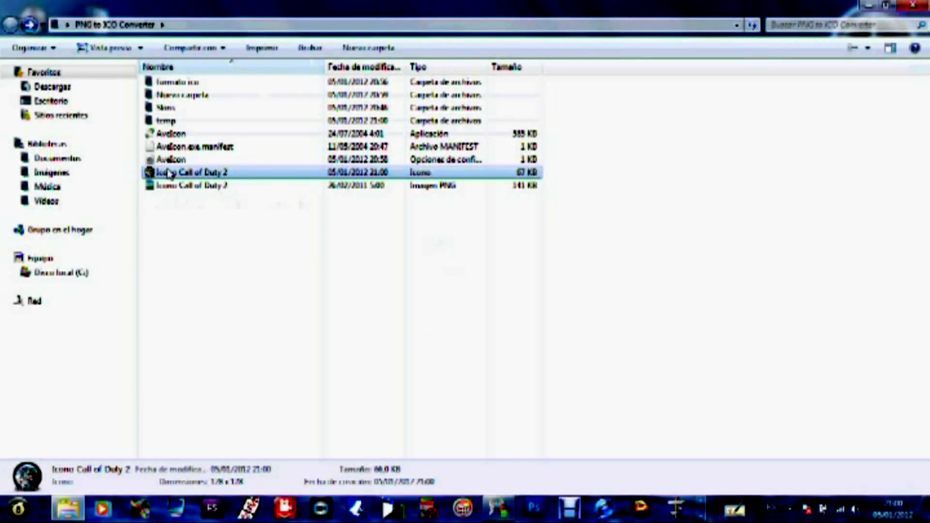
Move the Icono Call of Duty 2 ICO file into the formato ico folder.
right_click(203, 175)
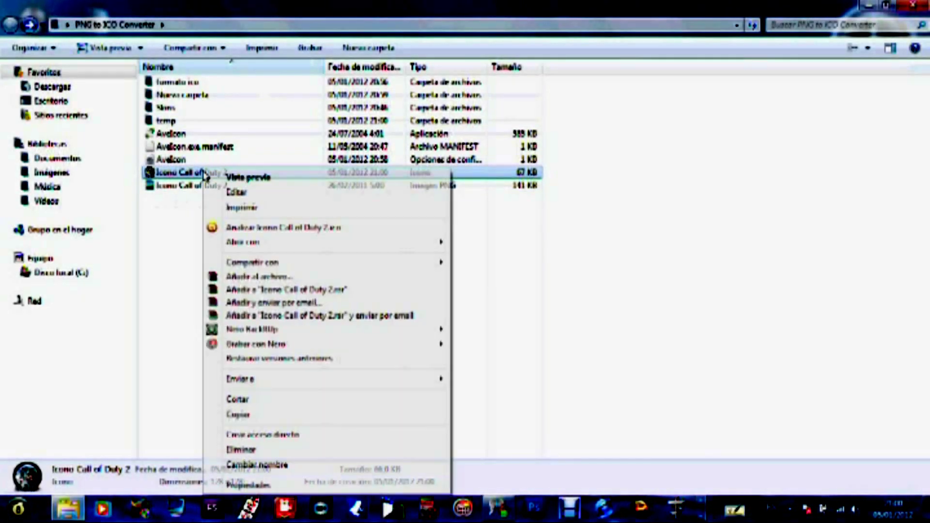
left_click(243, 401)
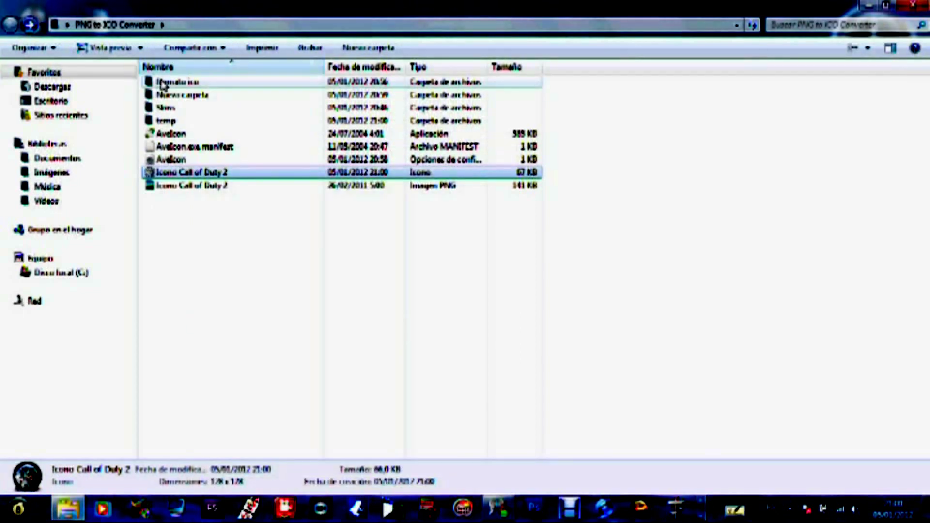
left_click(159, 87)
right_click(160, 87)
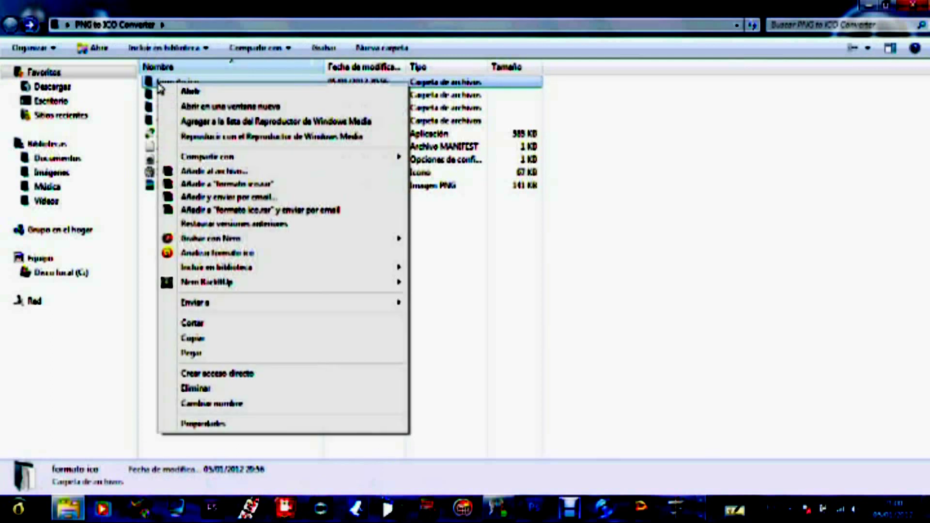
left_click(194, 359)
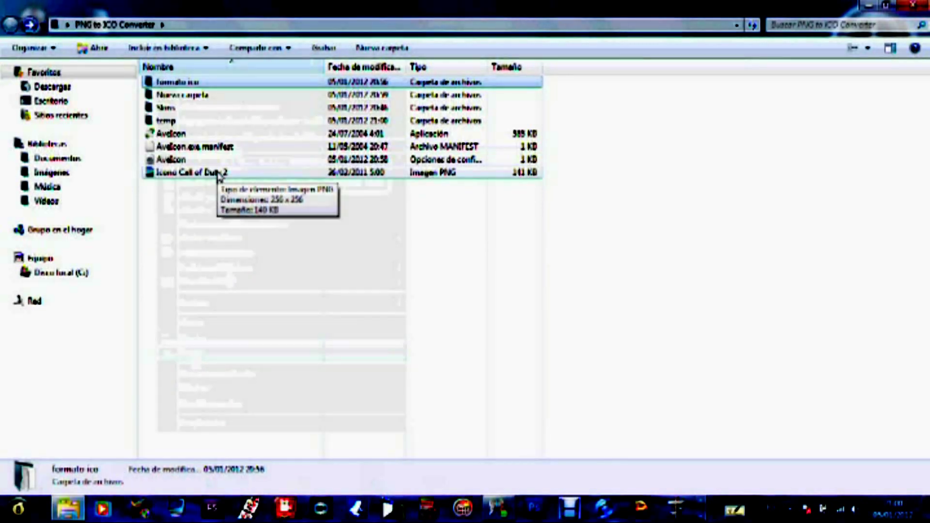
Delete the Icono Call of Duty 2 PNG from the PNG to ICO Converter folder.
right_click(217, 173)
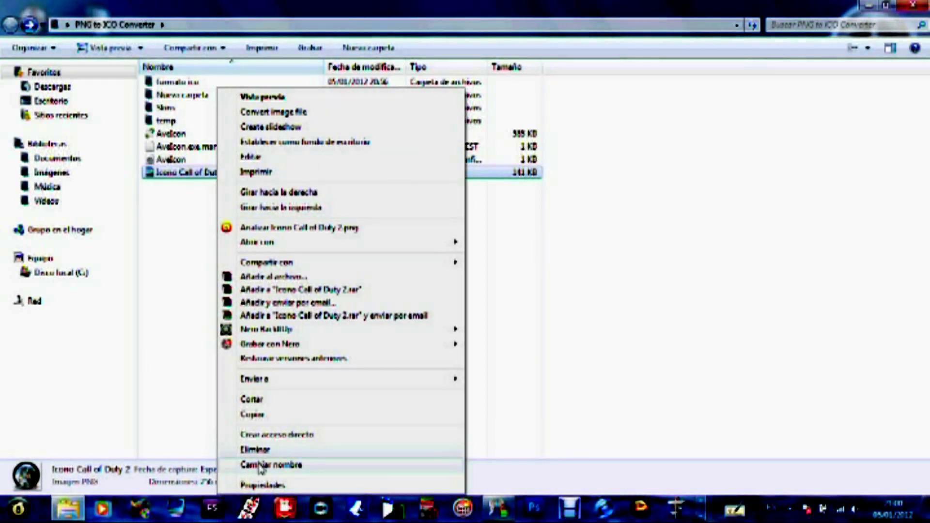
left_click(257, 449)
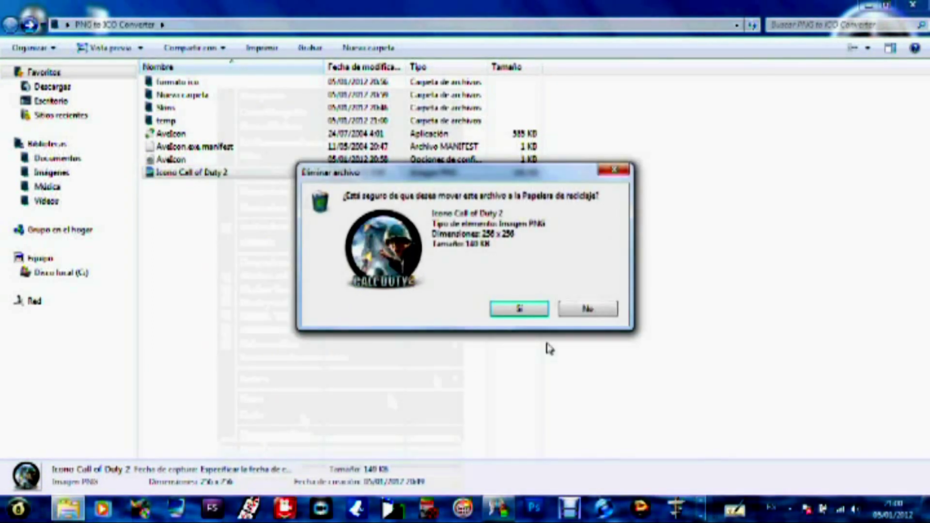
left_click(520, 308)
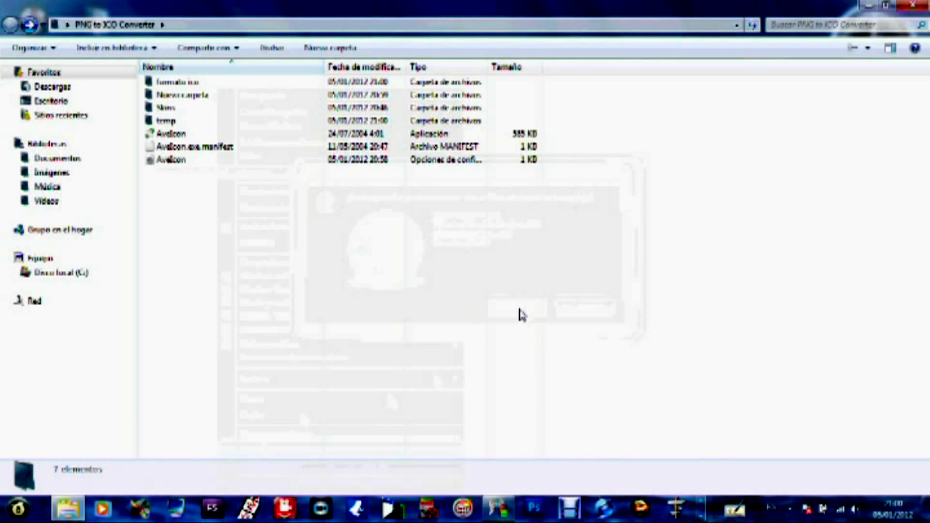
Move the PNG image Icono Call of Duty 4 - Modern Warfare MP from Nueva carpeta into the PNG to ICO Converter folder.
double_click(207, 96)
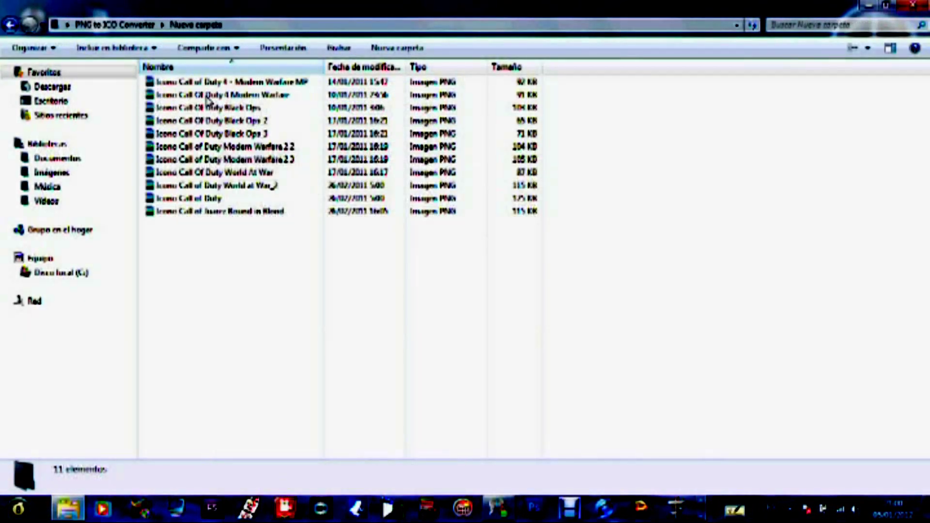
left_click(213, 86)
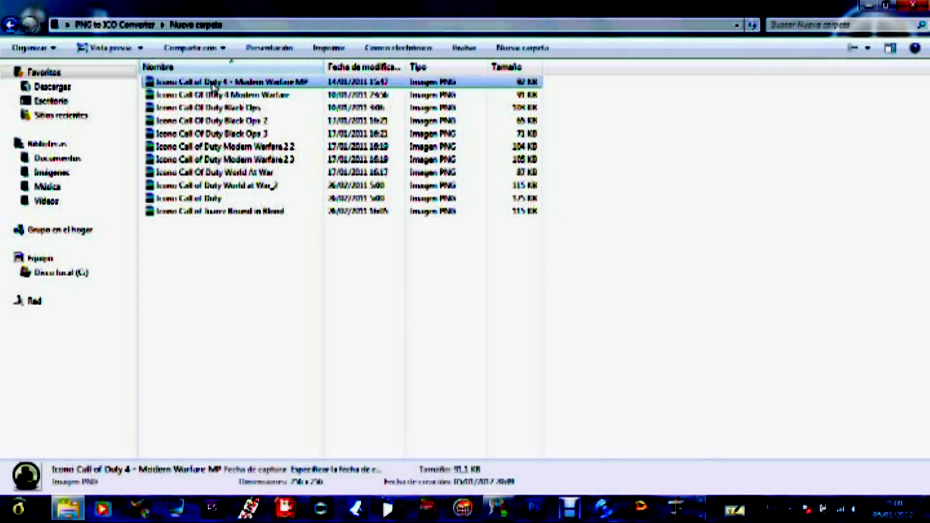
right_click(214, 85)
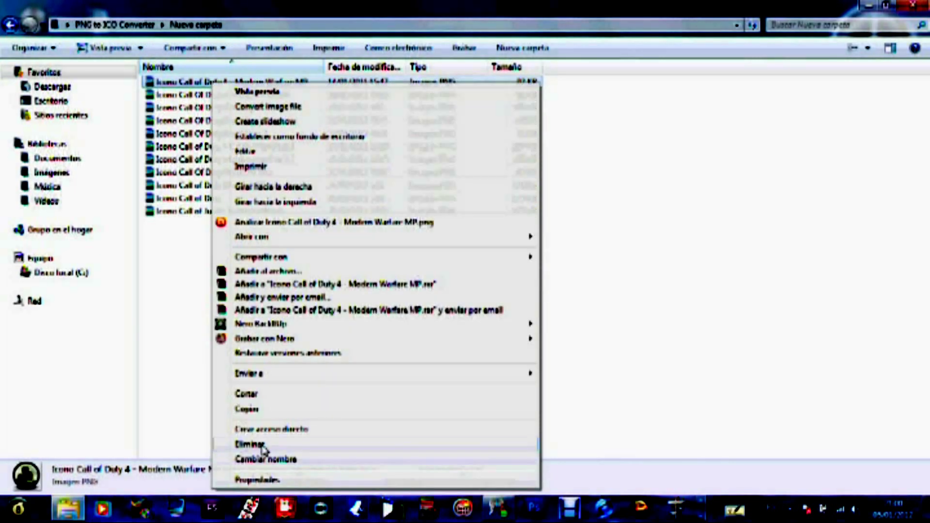
left_click(264, 395)
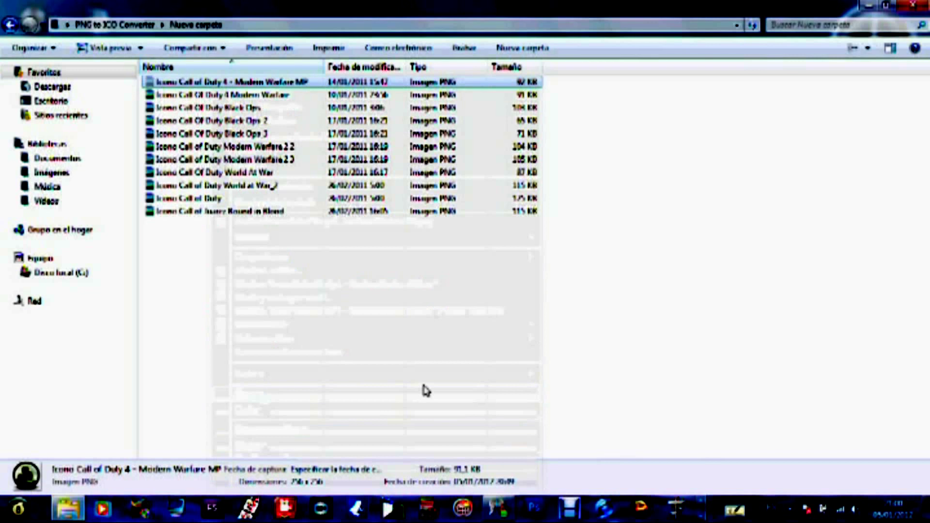
left_click(10, 24)
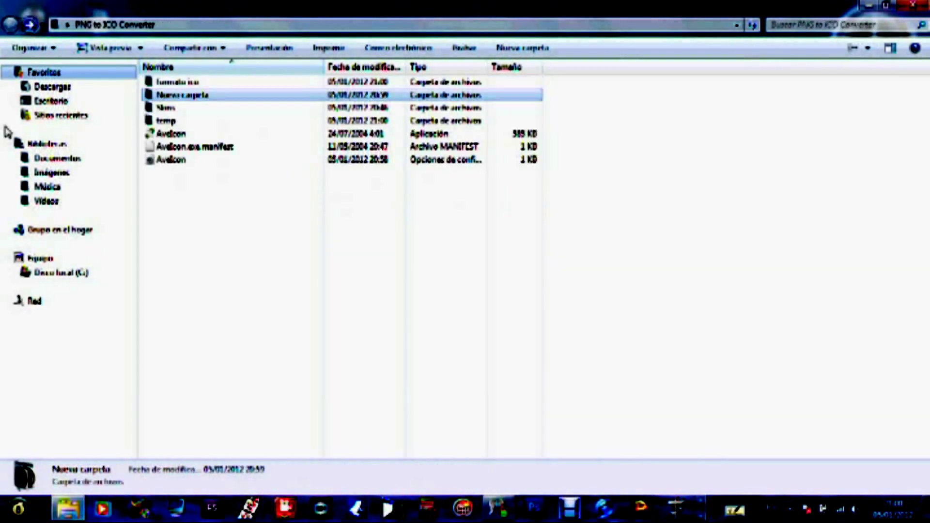
right_click(157, 192)
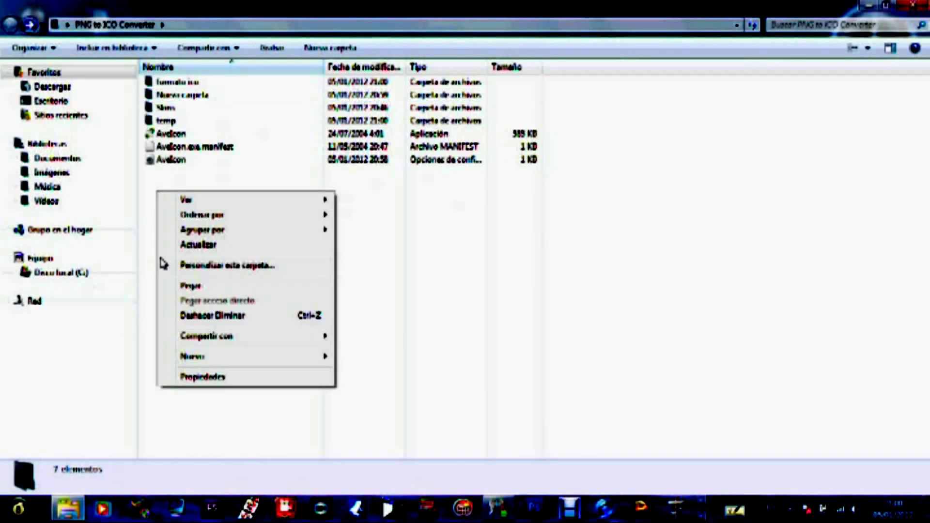
left_click(195, 287)
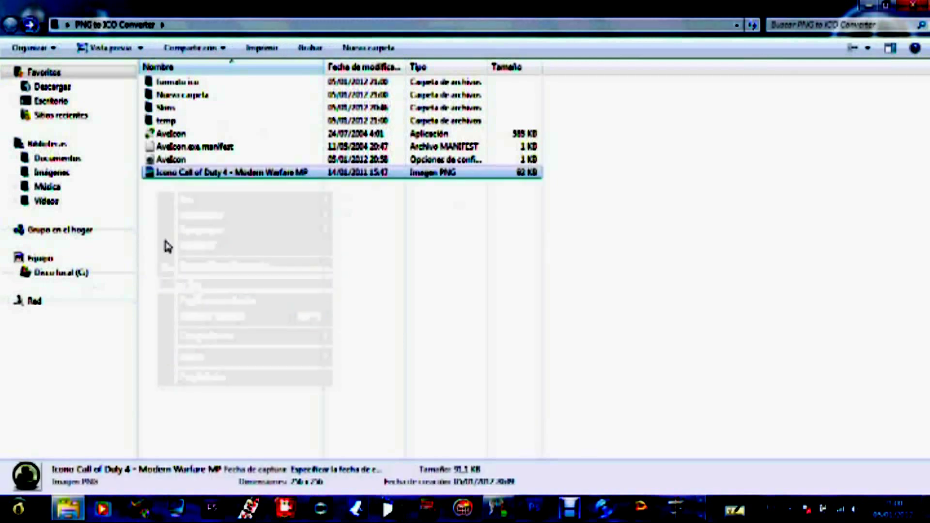
Launch AveIcon and load the Icono Call of Duty 4 - Modern Warfare MP PNG into it for conversion to ICO.
left_click(172, 135)
double_click(172, 135)
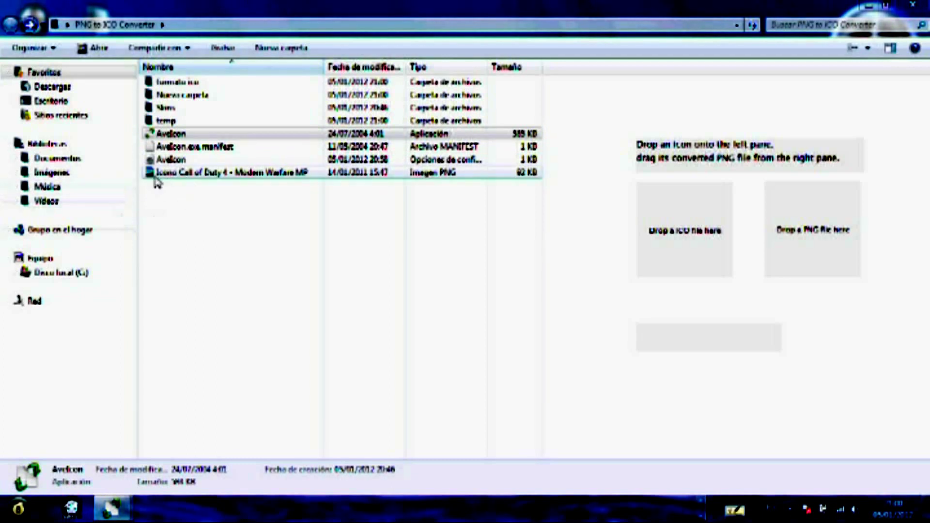
left_click_drag(155, 175, 826, 228)
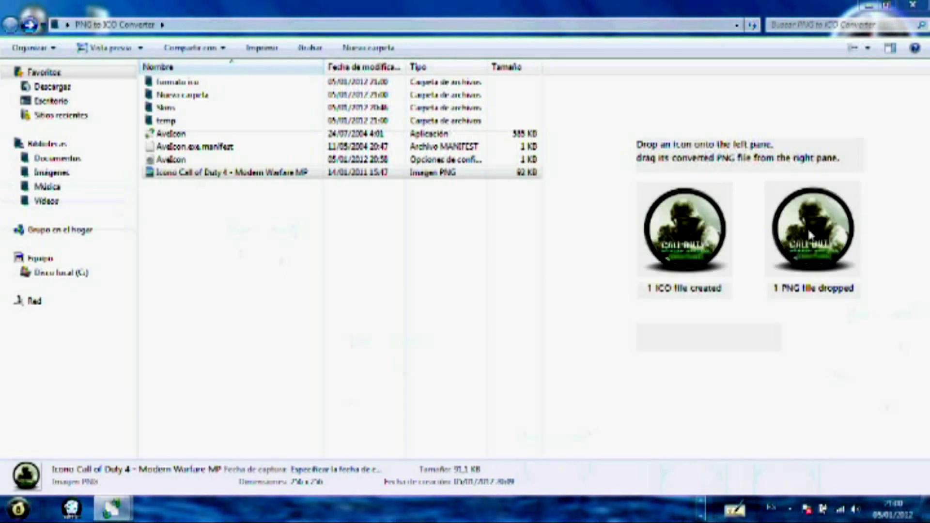
Exclude the 32 x 32, 48 x 48, 64 x 64 and 96 x 96 sizes from the ICO output, keeping only 128 x 128.
right_click(667, 222)
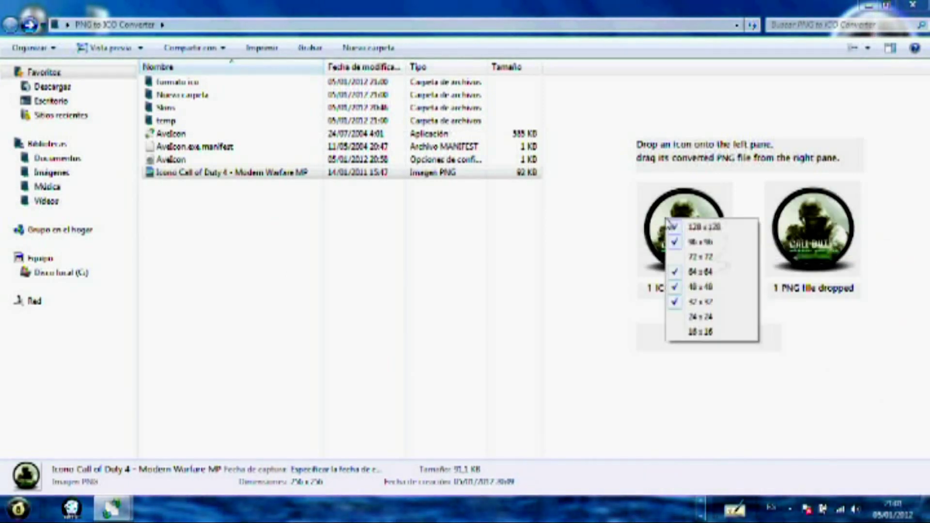
left_click(676, 303)
right_click(688, 240)
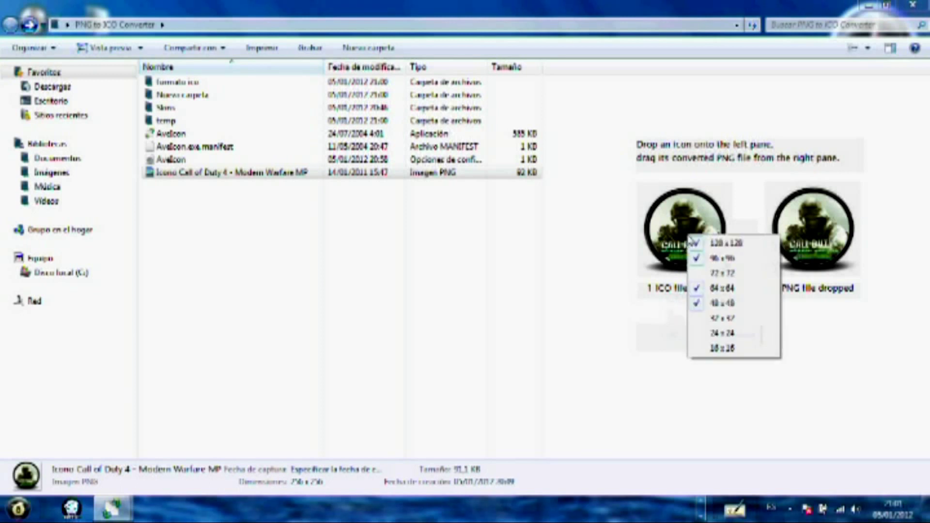
left_click(700, 305)
right_click(692, 236)
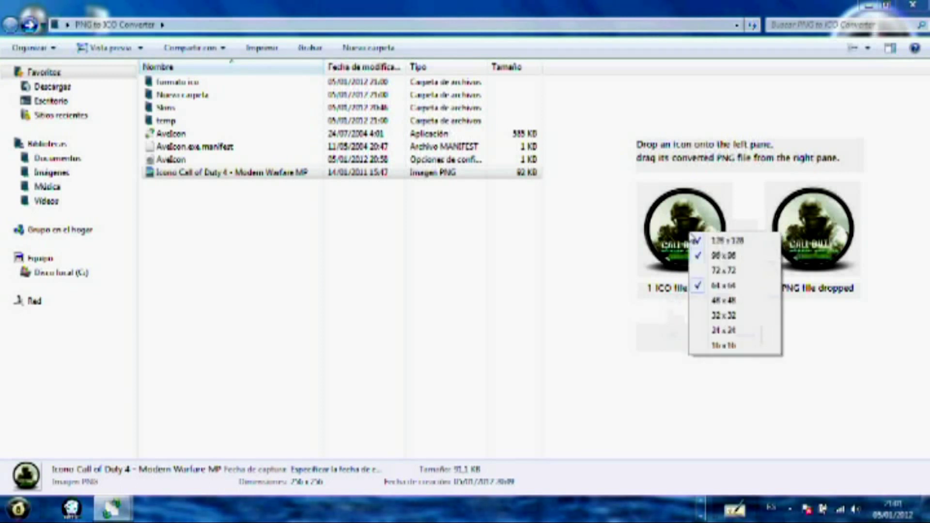
left_click(693, 290)
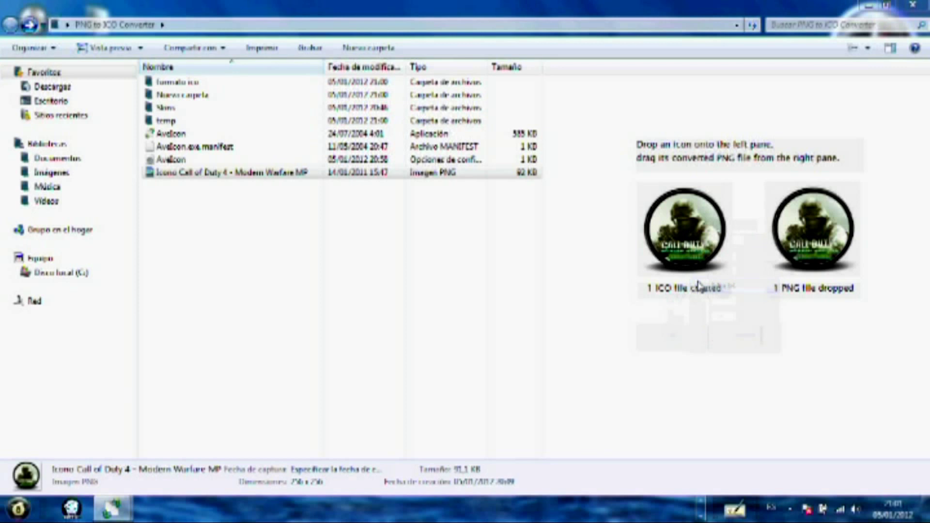
right_click(700, 235)
left_click(708, 257)
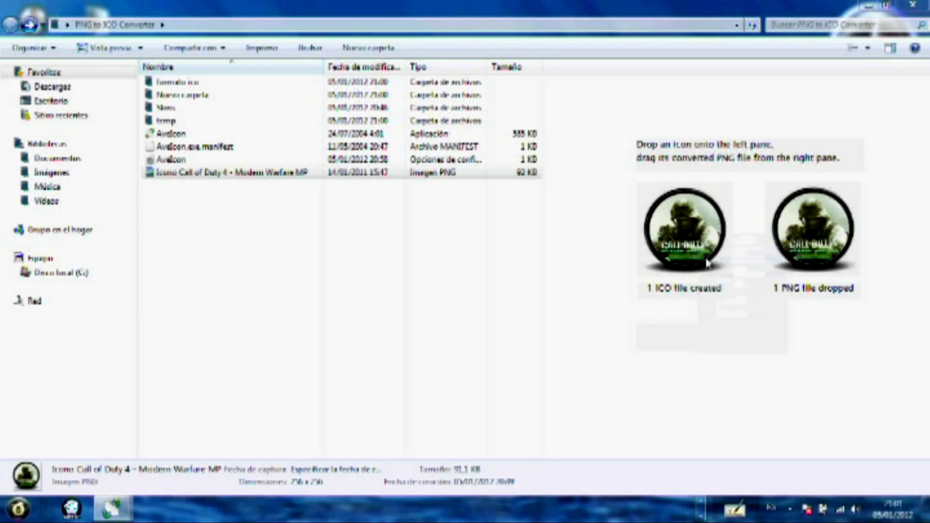
Save the generated Call of Duty 4 ICO file into the PNG to ICO Converter folder and preview it in the photo viewer.
left_click_drag(696, 245, 300, 145)
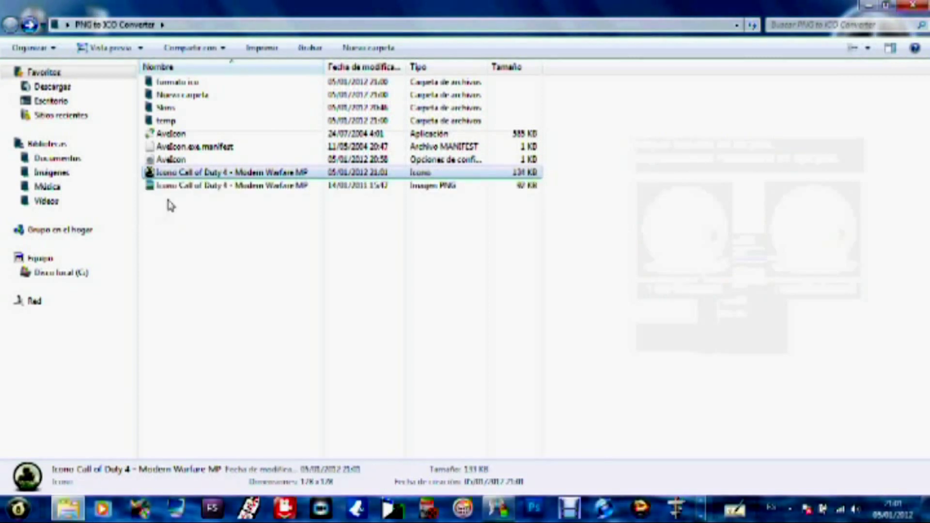
double_click(179, 175)
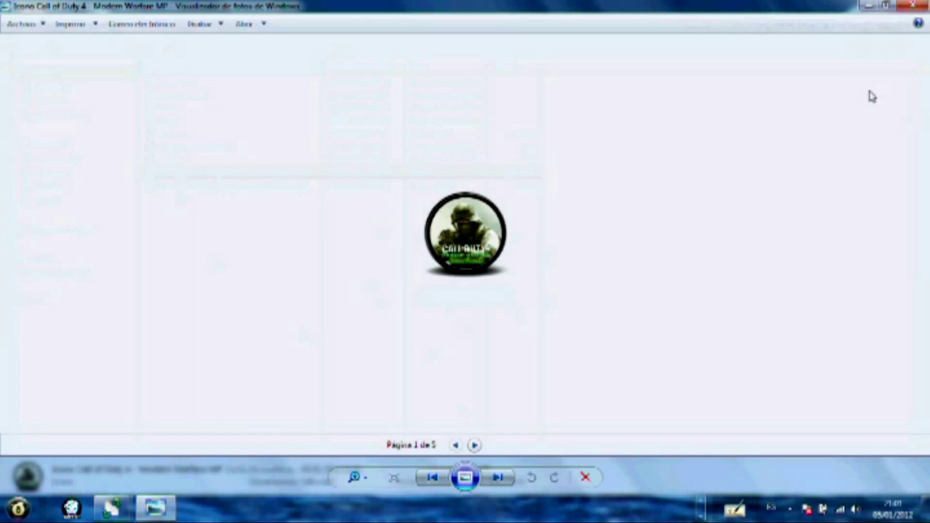
left_click(913, 6)
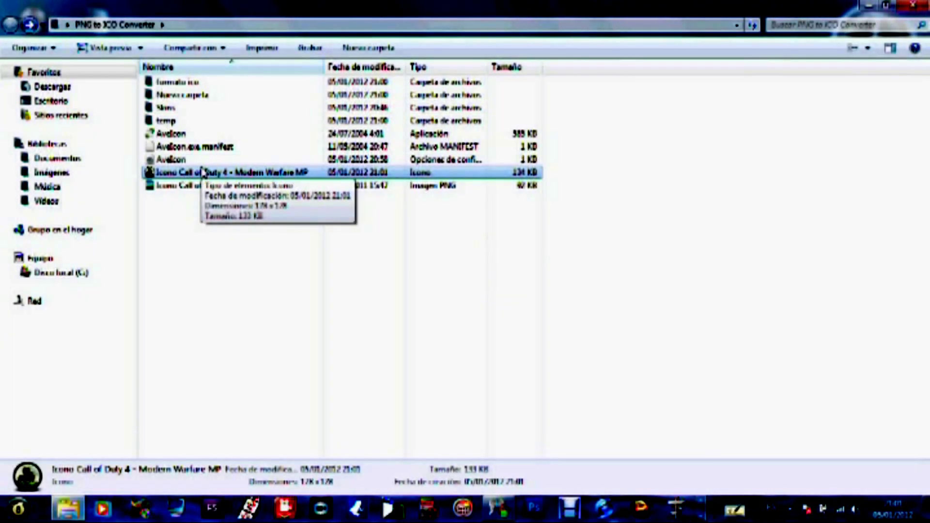
Move the Icono Call of Duty 4 - Modern Warfare MP ICO file into the formato ico folder.
right_click(199, 179)
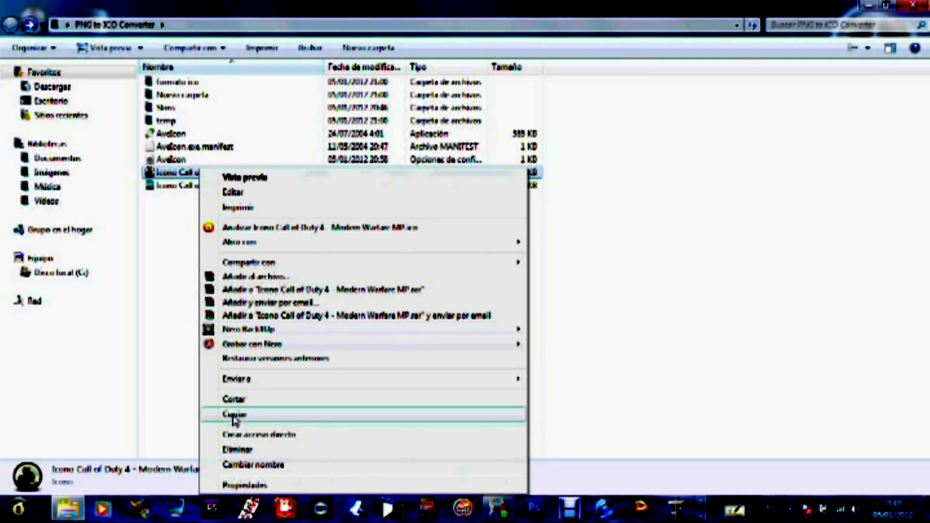
left_click(240, 402)
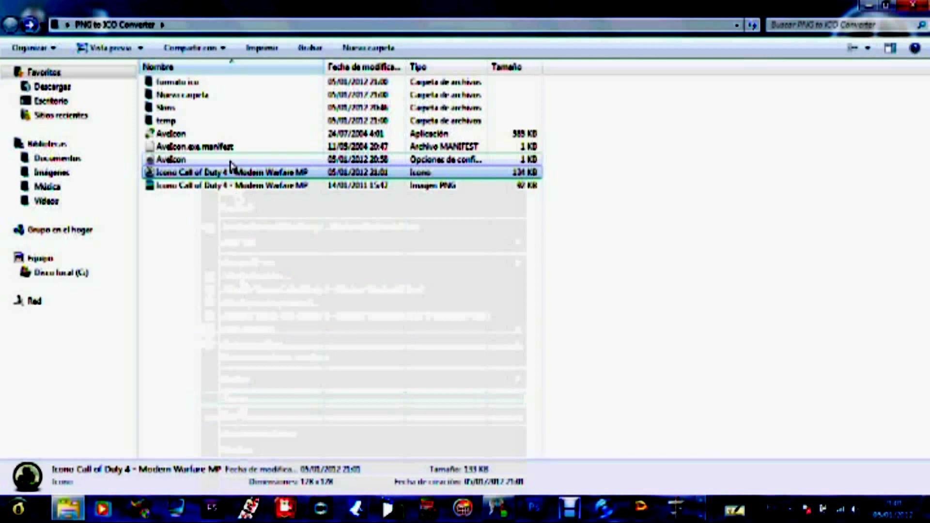
left_click(196, 85)
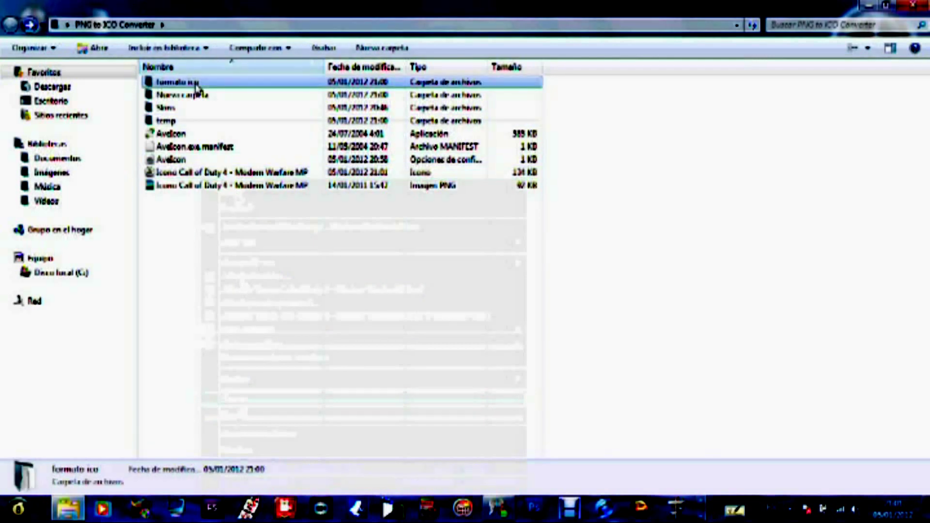
right_click(196, 87)
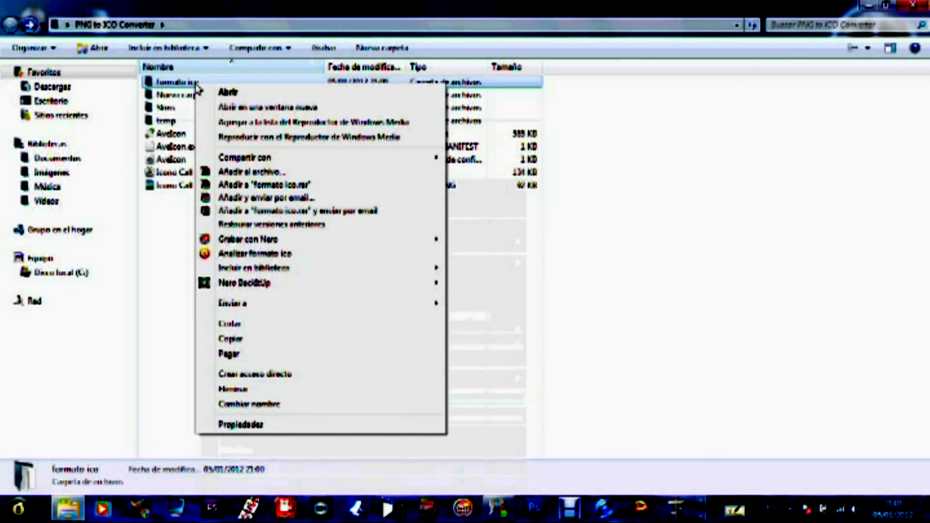
left_click(236, 357)
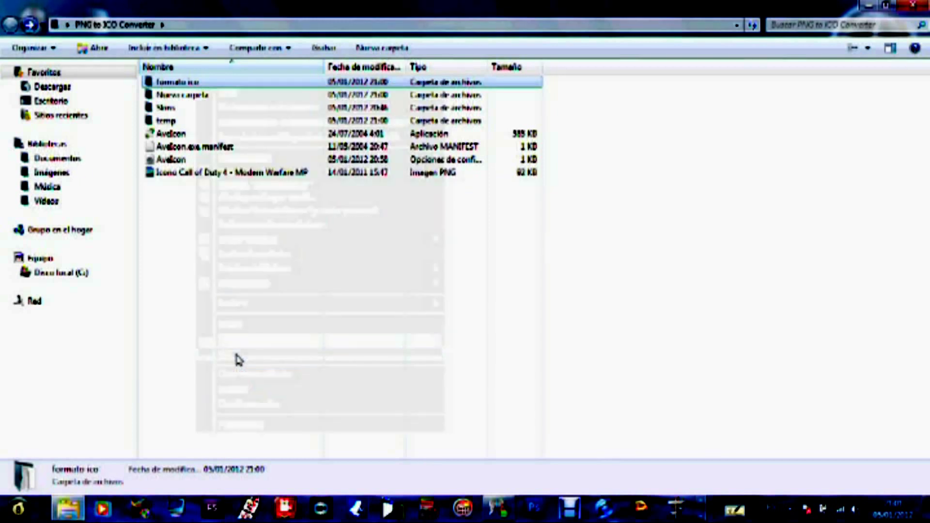
Delete the Icono Call of Duty 4 - Modern Warfare MP PNG from the PNG to ICO Converter folder.
left_click(242, 176)
right_click(242, 178)
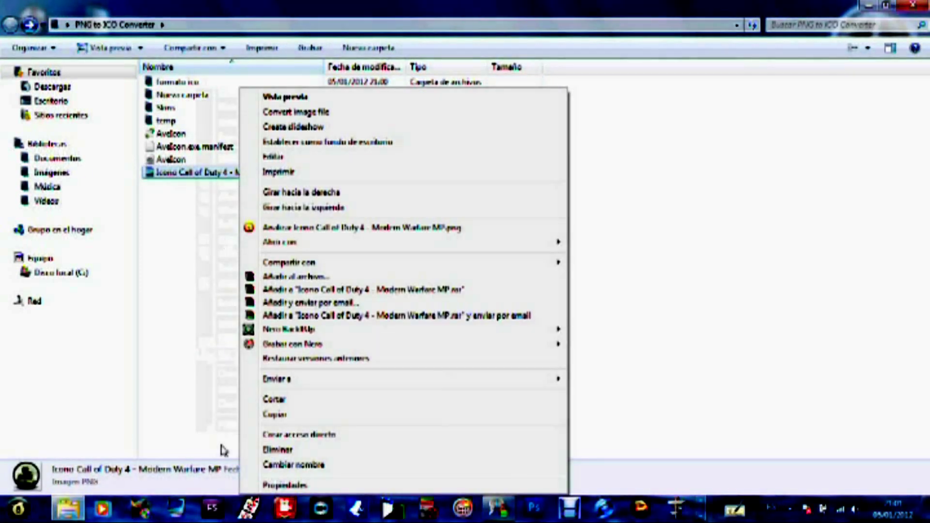
left_click(277, 450)
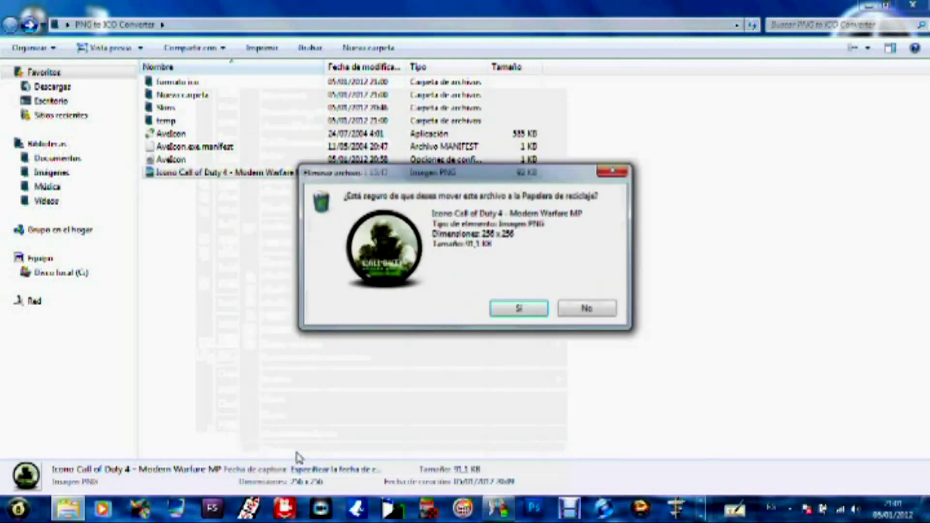
left_click(547, 310)
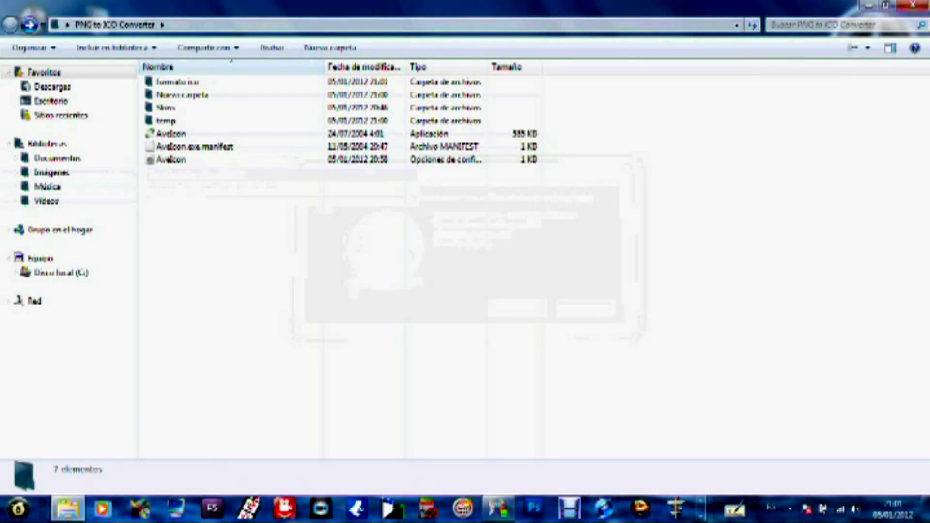
Close the PNG to ICO Converter folder window and reveal the shortcuts on the taskbar.
left_click(910, 5)
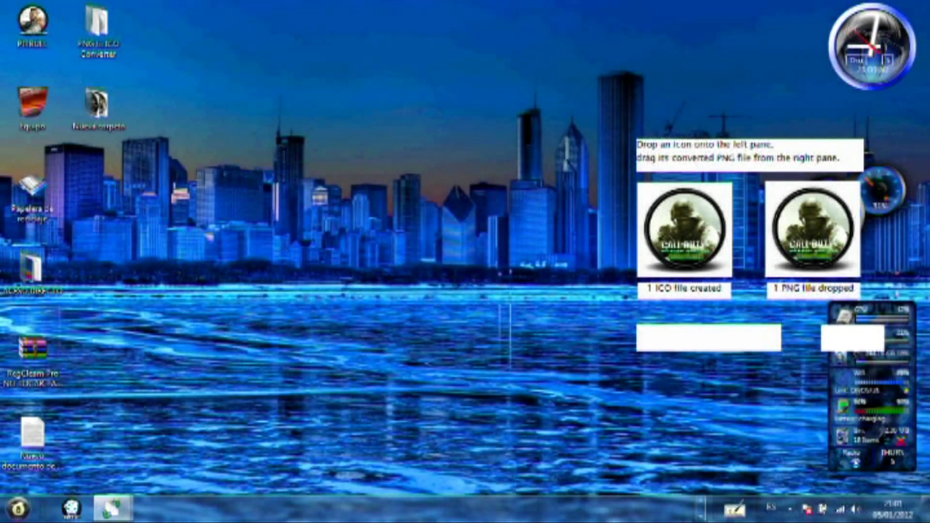
left_click(704, 506)
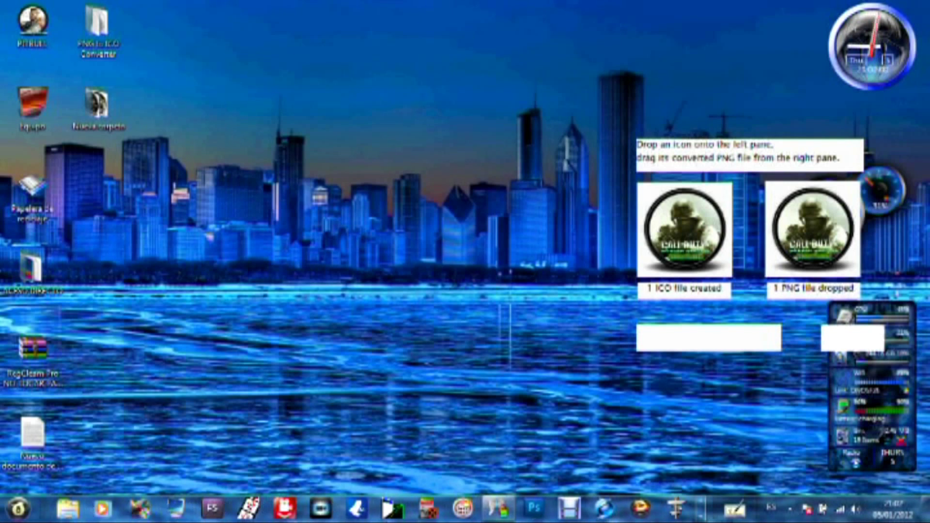
left_click(792, 512)
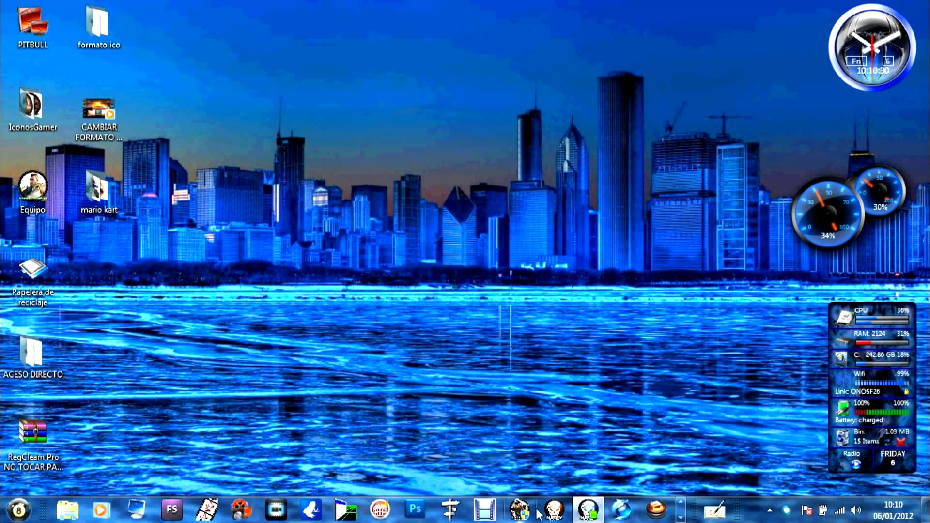
Open the IconosGamer folder from the desktop and look through its game icon thumbnails from Age of Empires to Need for Speed.
mouse_move(583, 519)
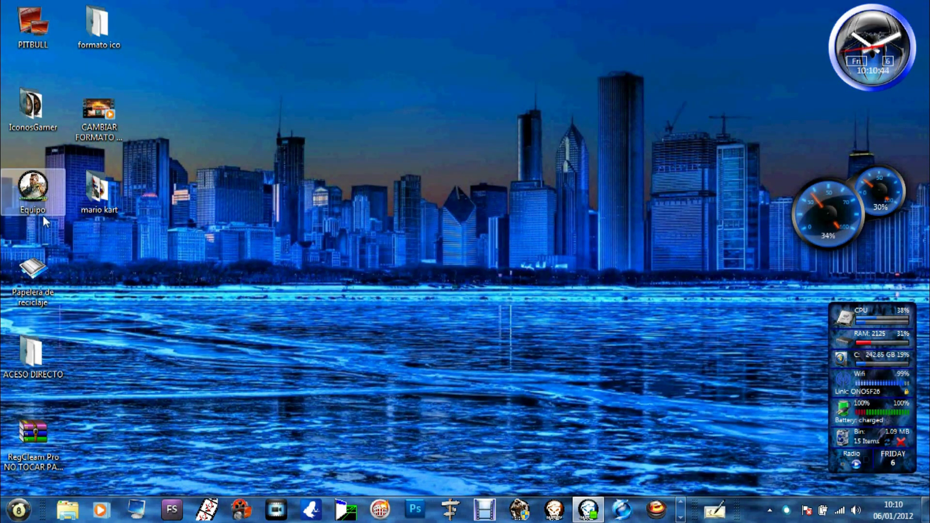
double_click(46, 125)
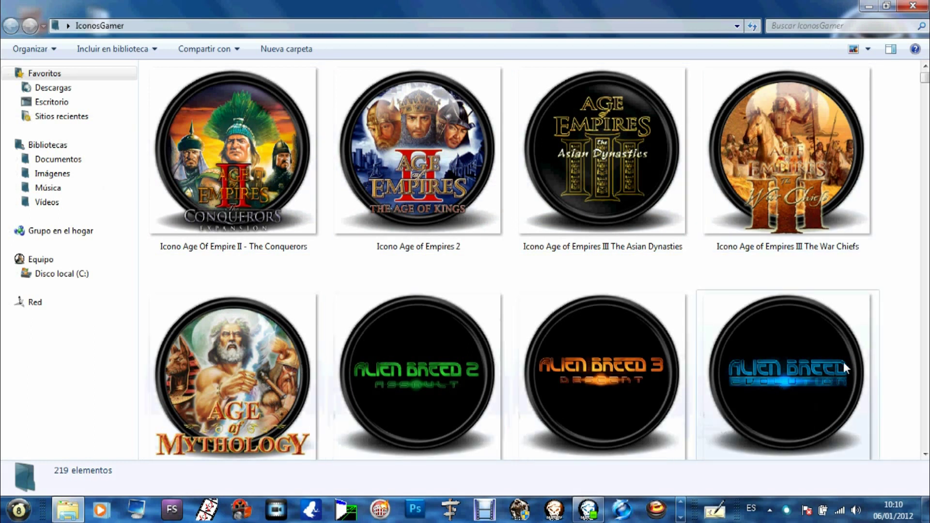
scroll(882, 360, "down", 1)
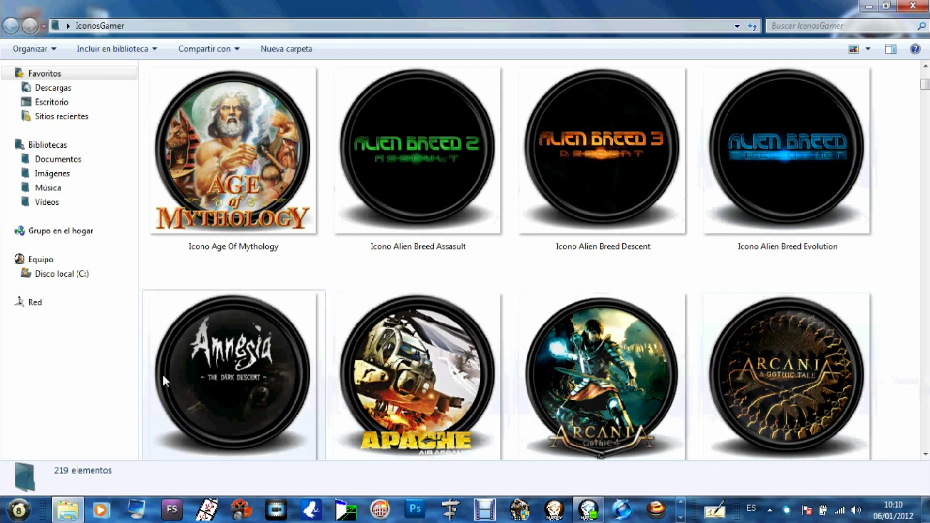
scroll(137, 381, "down", 1)
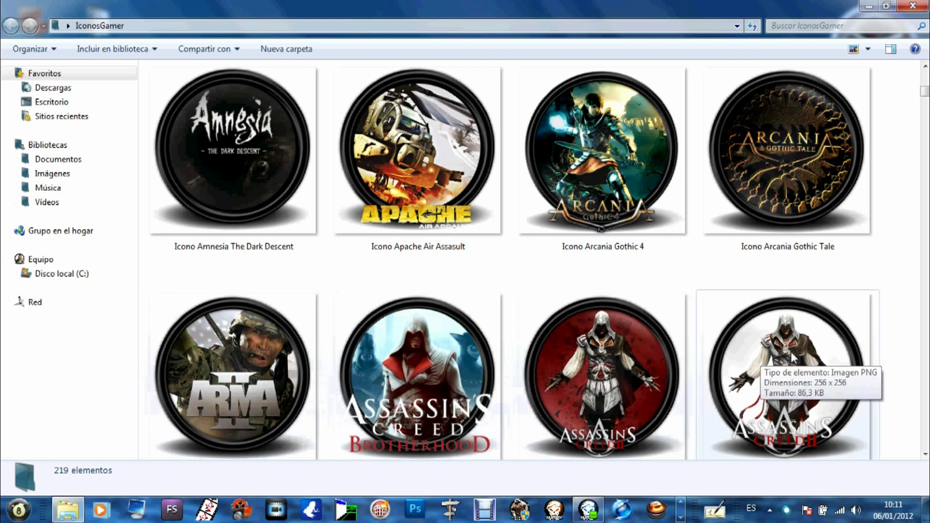
scroll(792, 358, "down", 1)
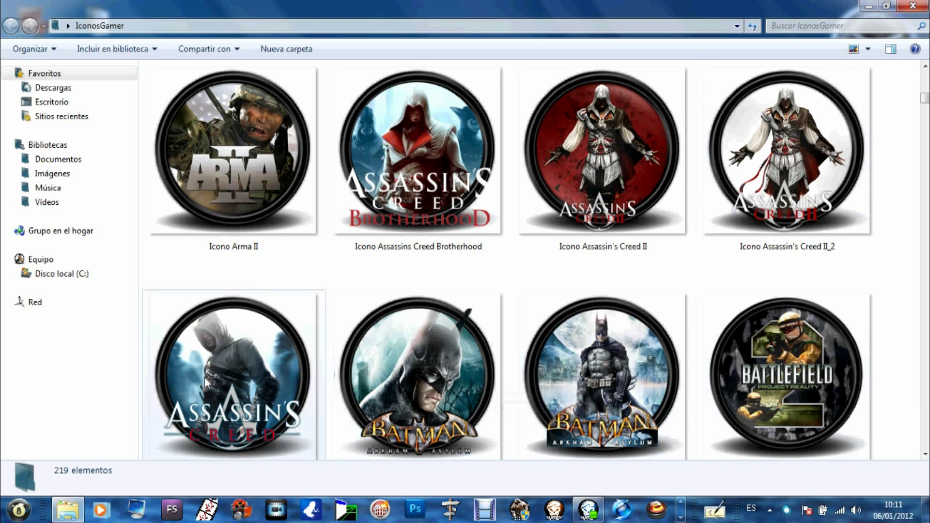
scroll(129, 386, "down", 1)
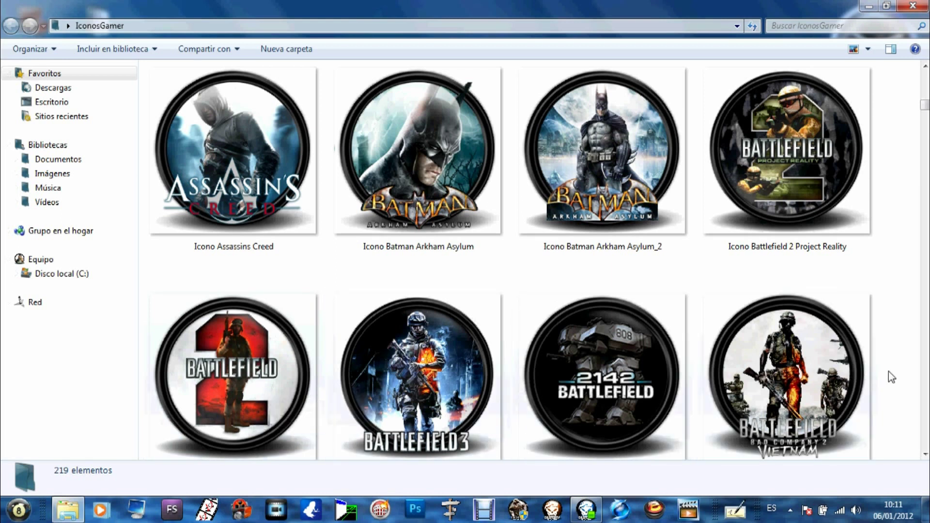
scroll(888, 371, "down", 1)
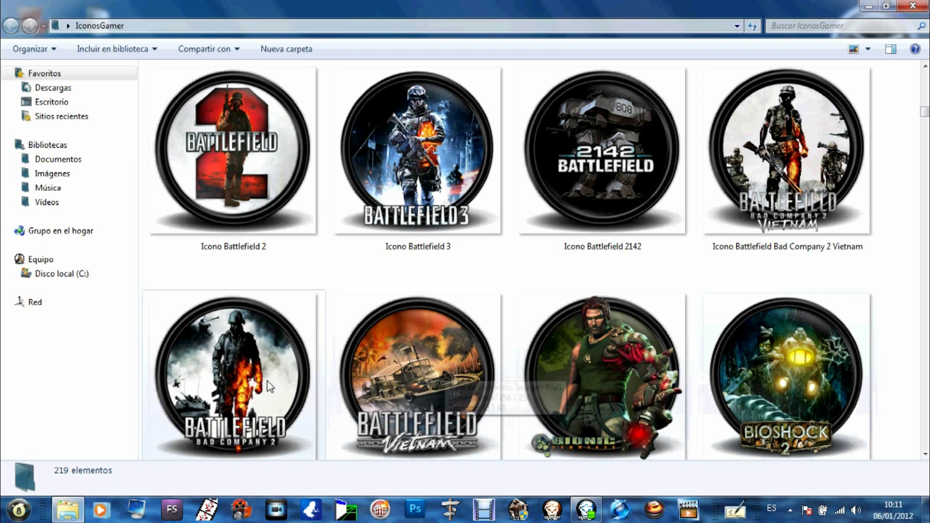
scroll(163, 435, "down", 1)
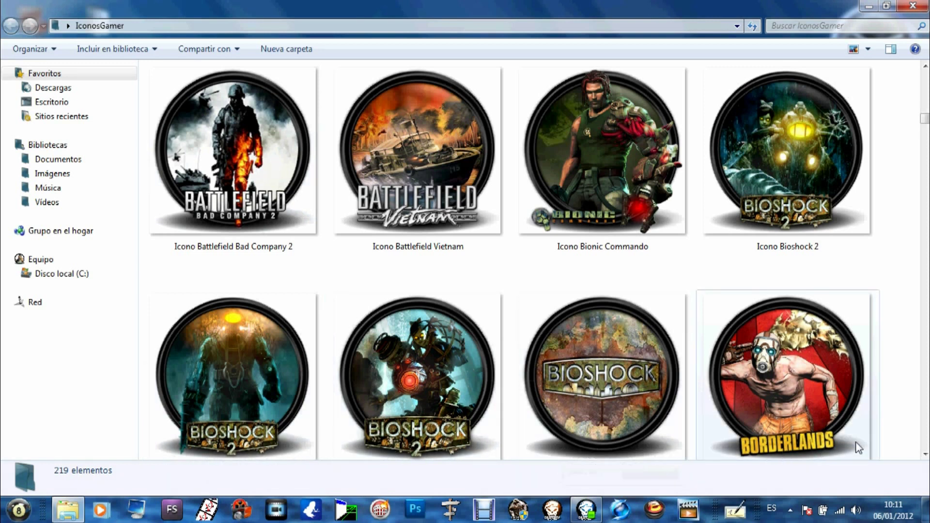
scroll(907, 396, "down", 1)
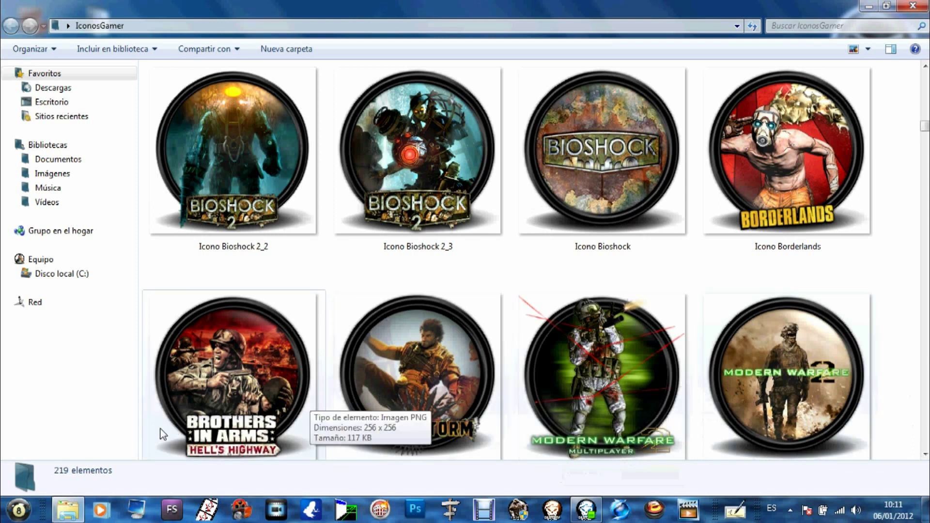
scroll(155, 428, "down", 1)
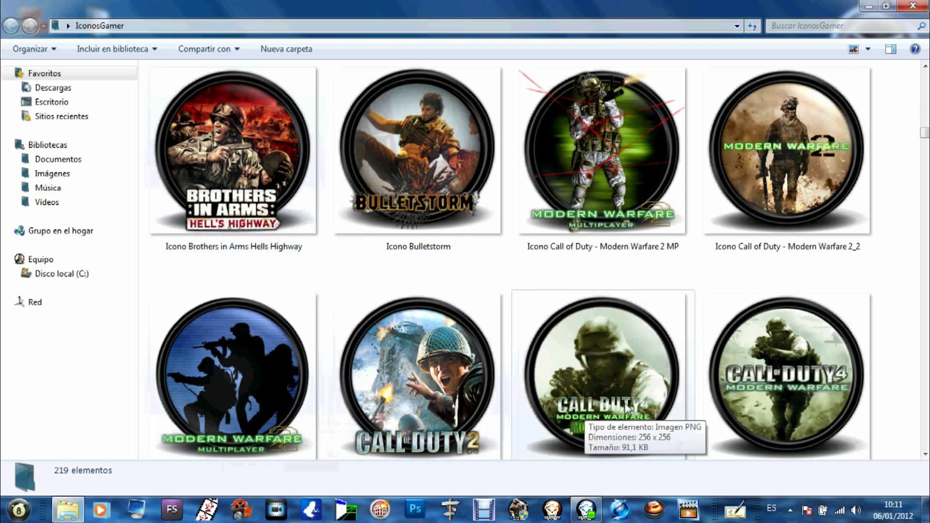
scroll(898, 414, "down", 1)
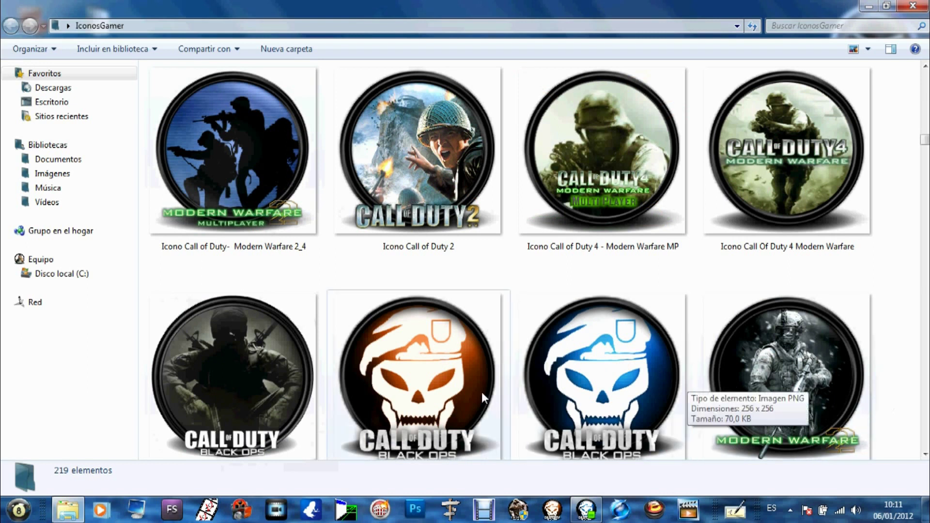
scroll(276, 404, "down", 1)
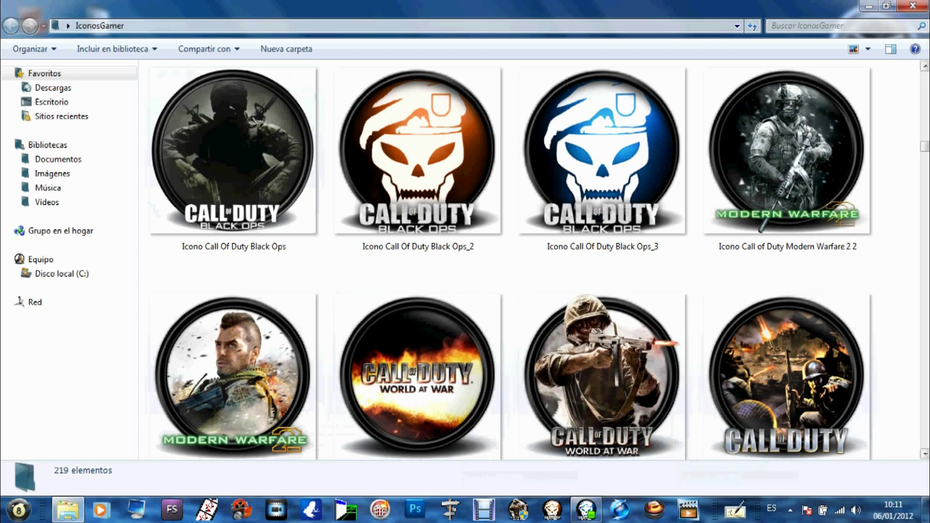
scroll(916, 392, "down", 1)
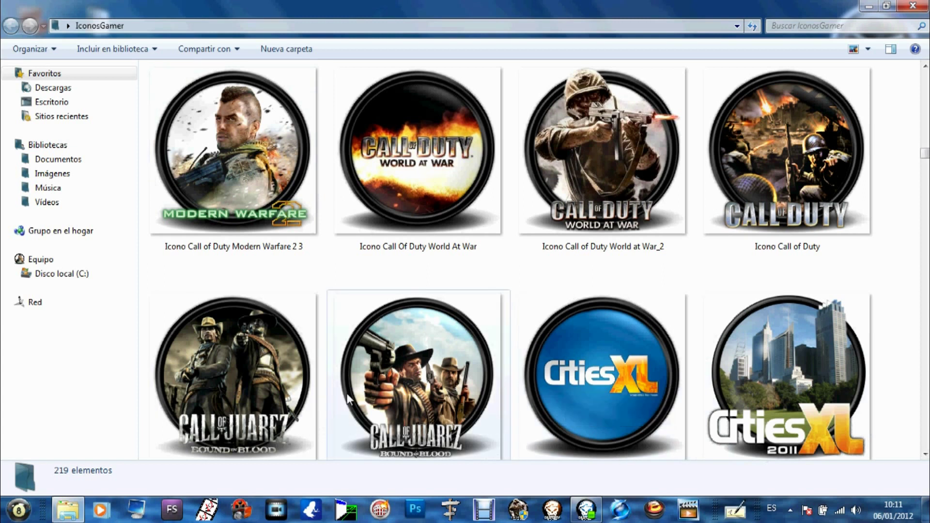
scroll(166, 425, "down", 1)
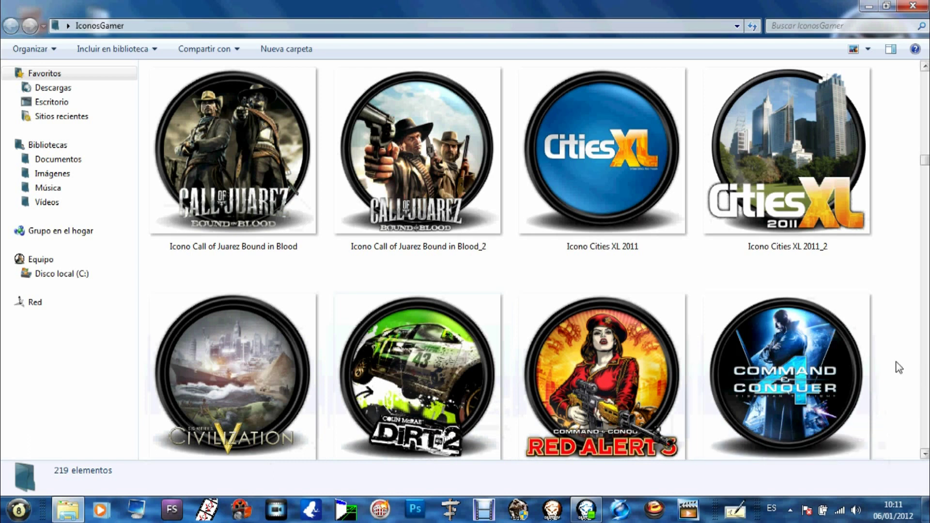
scroll(898, 367, "down", 3)
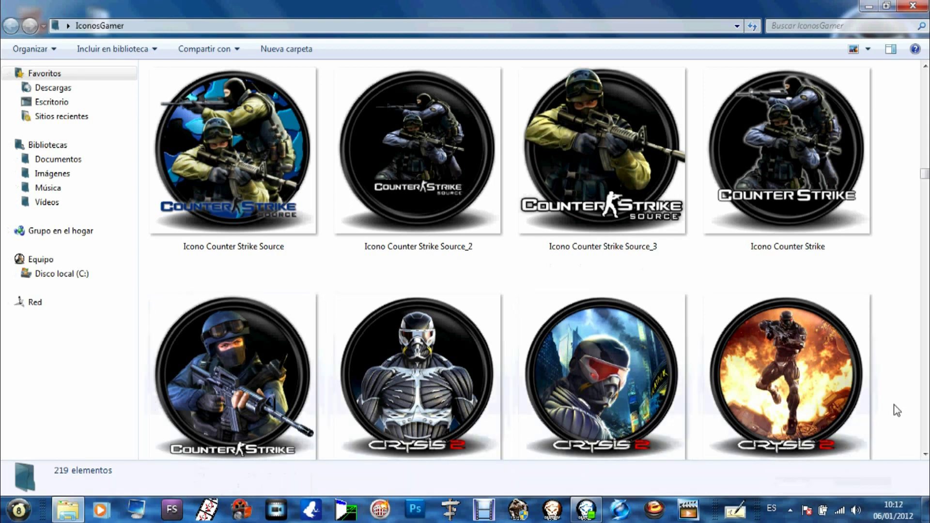
scroll(897, 411, "down", 3)
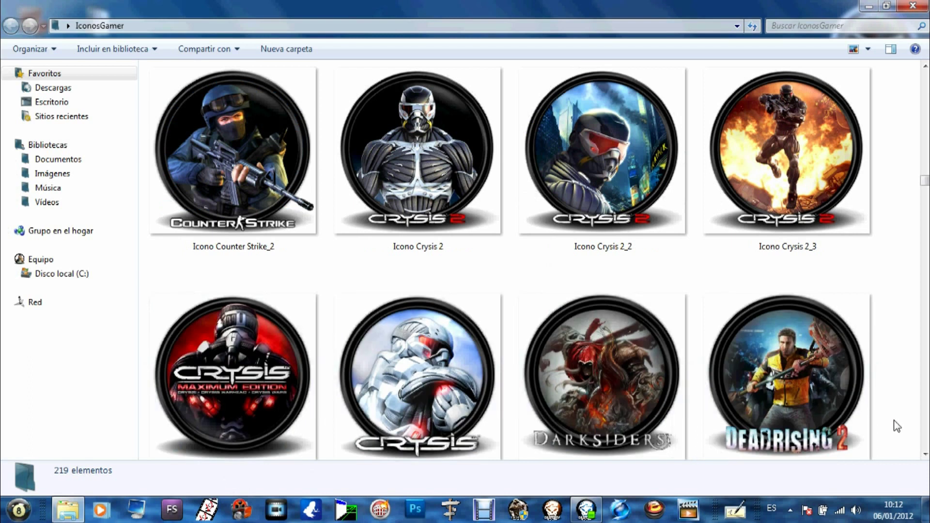
scroll(897, 426, "down", 3)
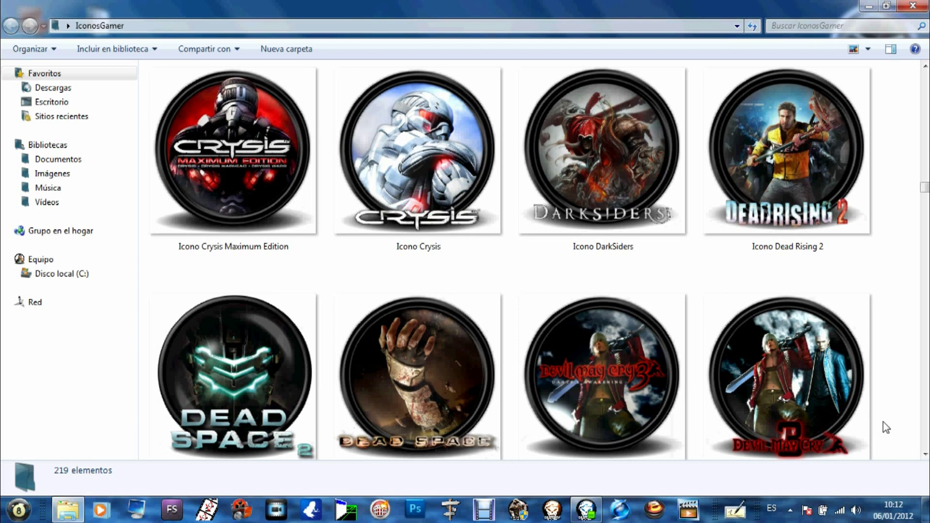
scroll(883, 426, "down", 3)
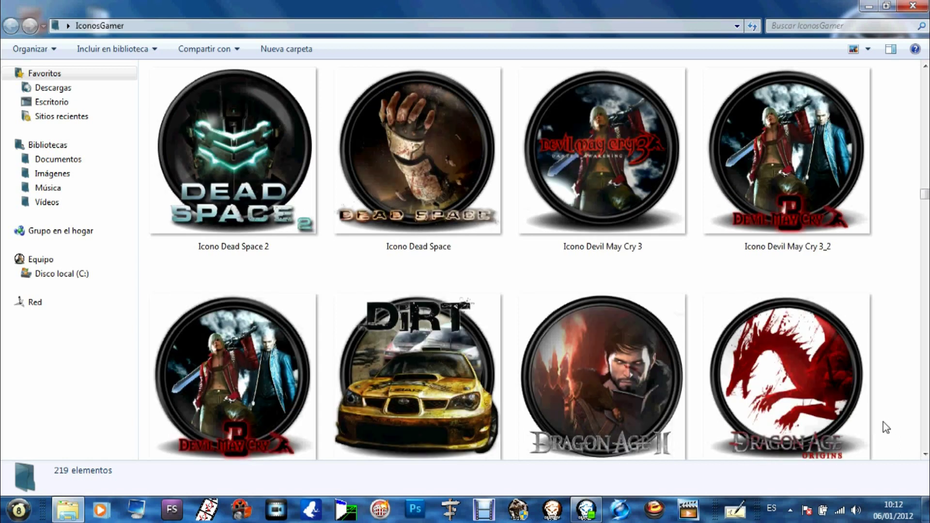
scroll(884, 423, "down", 3)
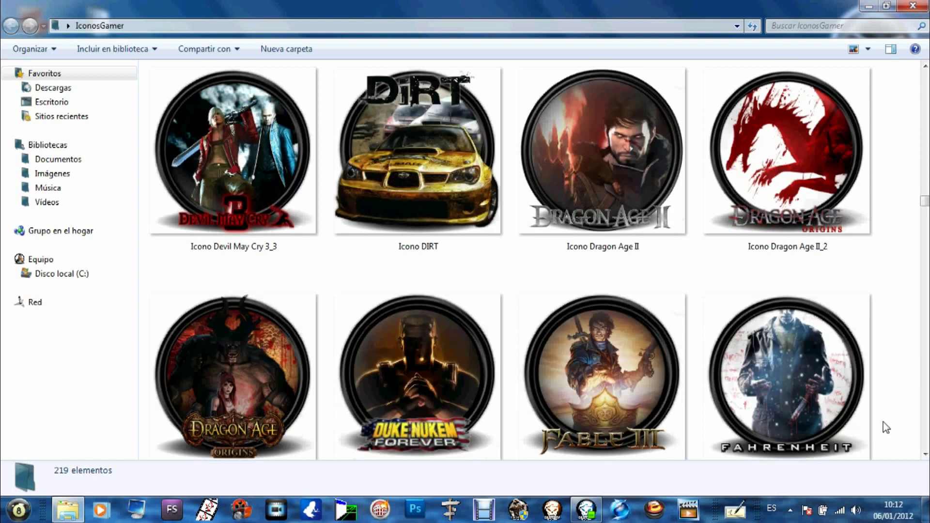
scroll(884, 423, "down", 3)
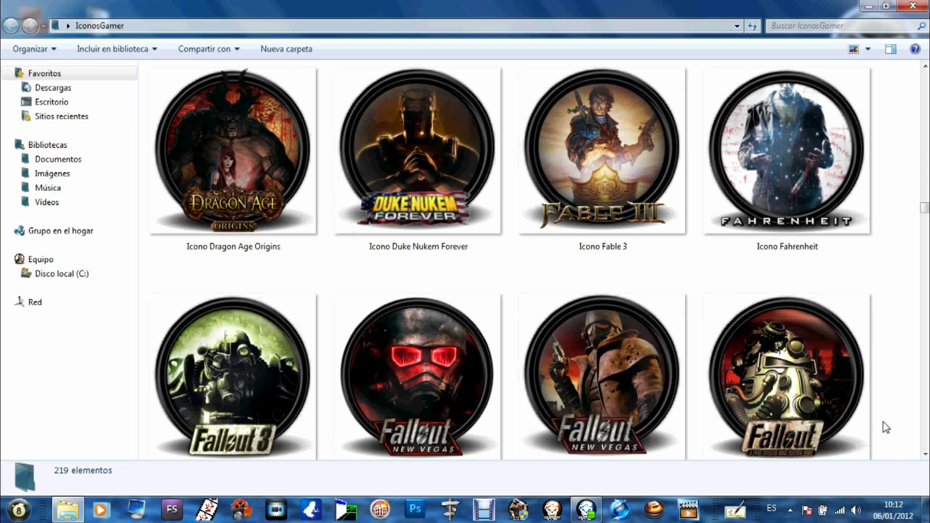
scroll(883, 422, "down", 3)
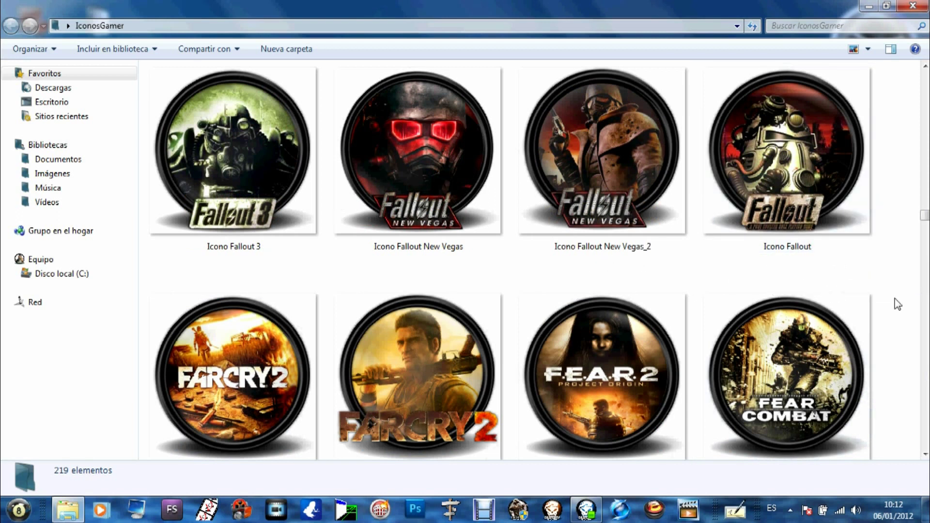
scroll(897, 304, "down", 3)
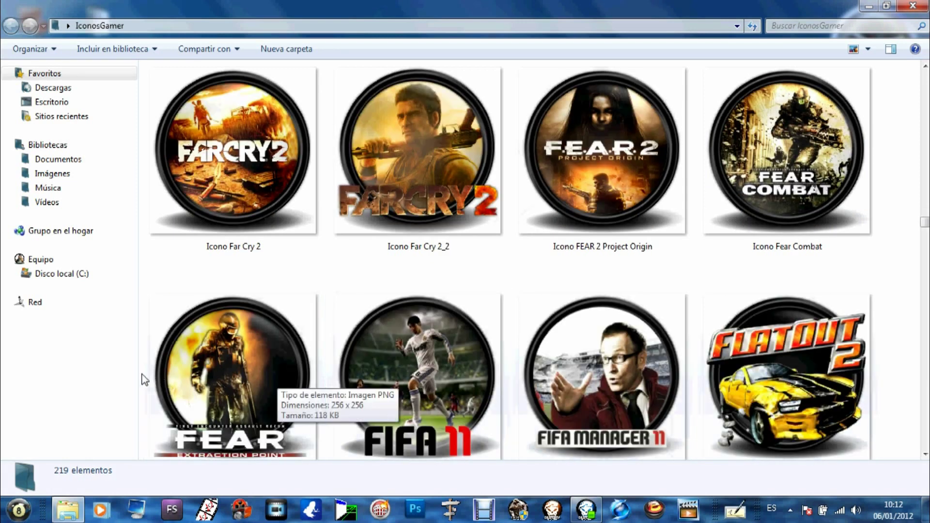
scroll(143, 380, "down", 3)
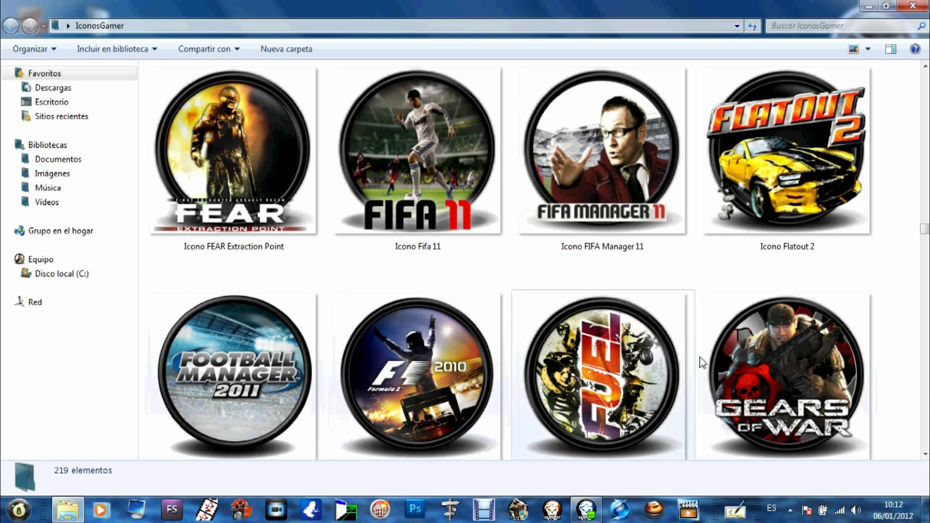
scroll(913, 410, "down", 3)
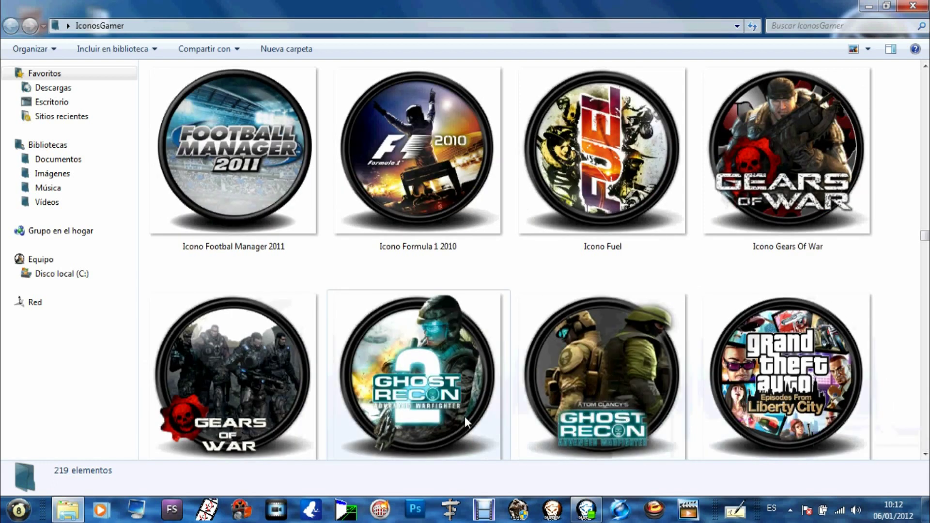
scroll(110, 399, "down", 3)
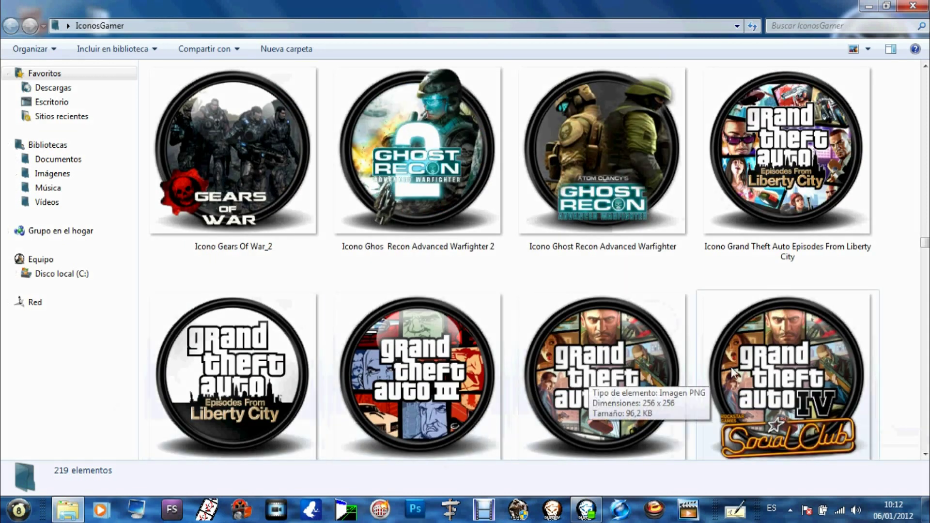
scroll(872, 368, "down", 3)
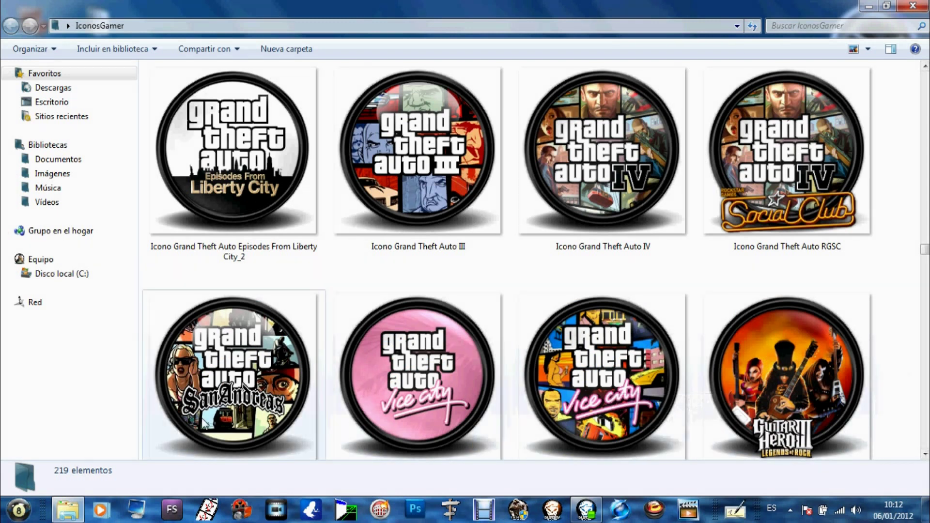
scroll(145, 431, "down", 6)
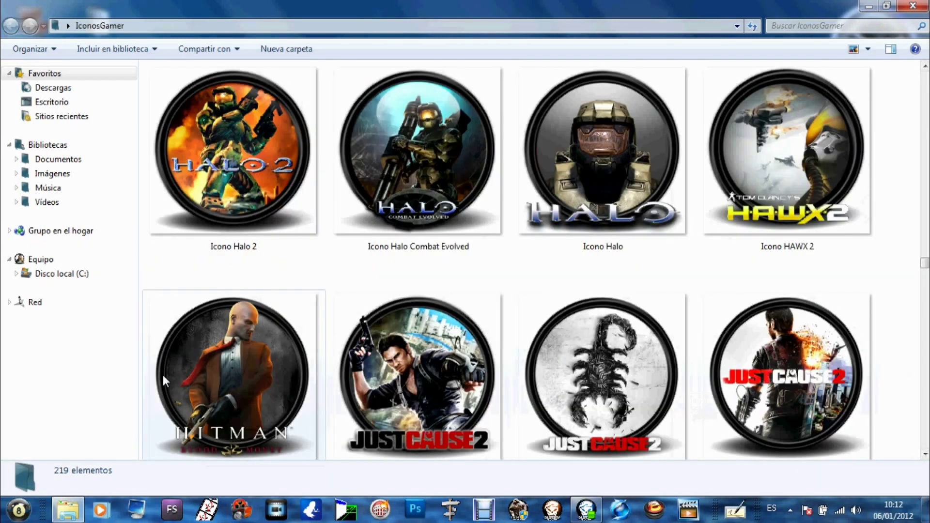
scroll(176, 265, "up", 3)
scroll(176, 264, "down", 3)
scroll(146, 399, "down", 1)
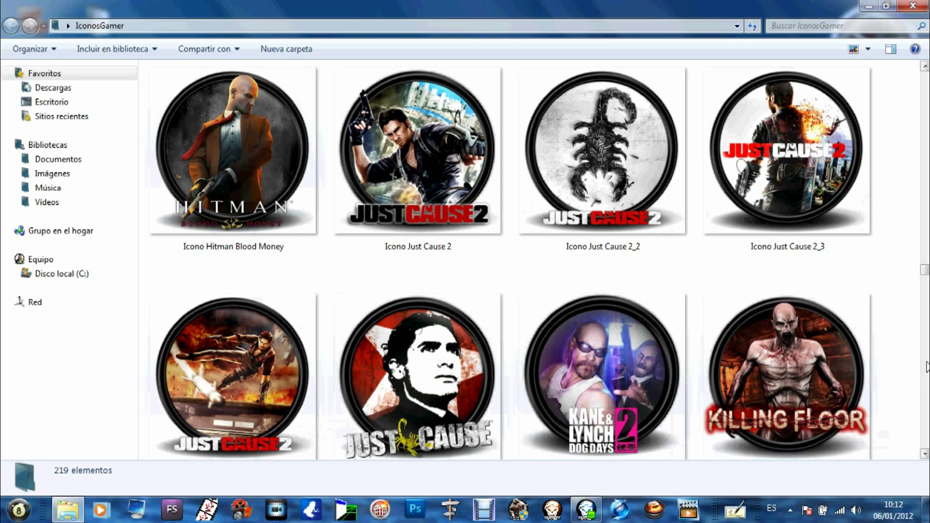
scroll(788, 377, "down", 1)
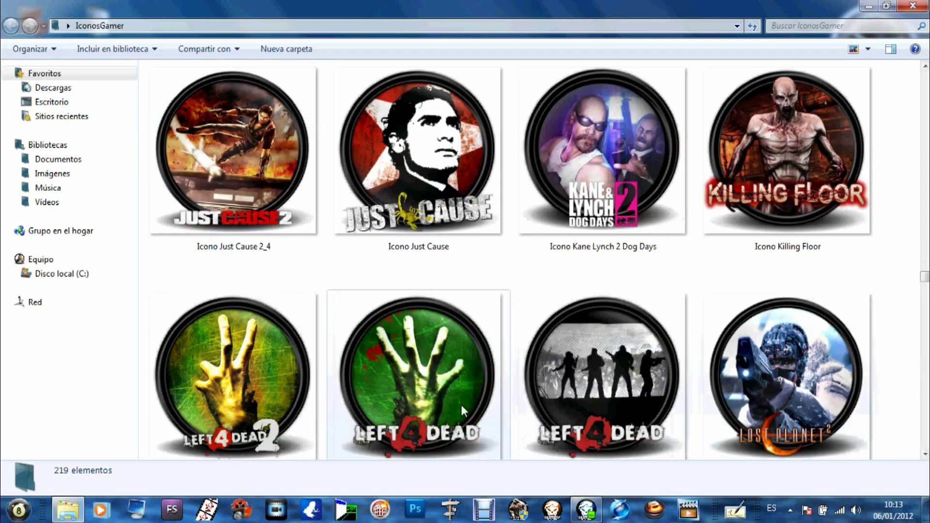
scroll(135, 430, "down", 1)
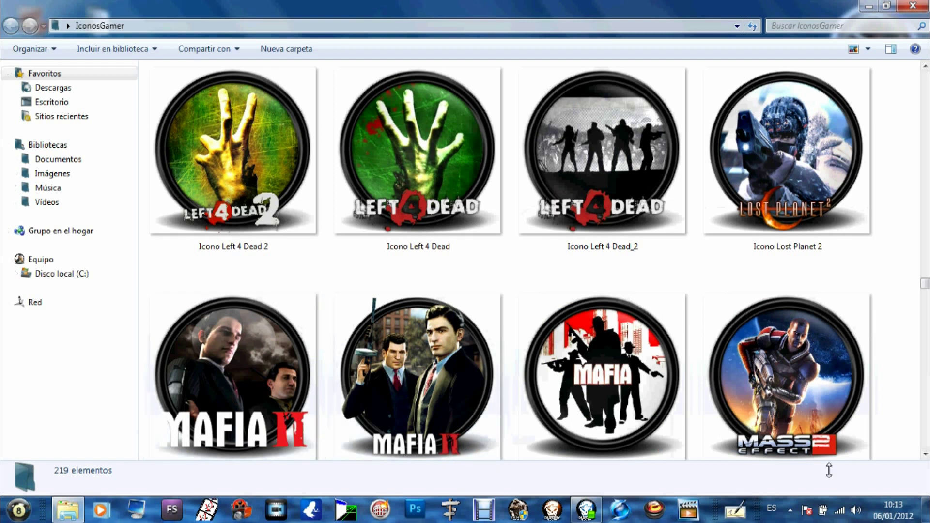
scroll(916, 444, "down", 1)
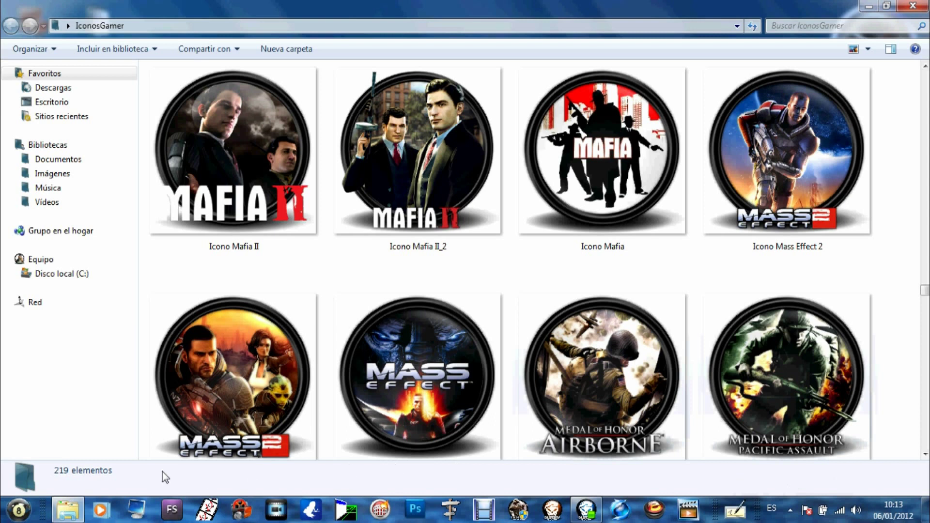
scroll(128, 463, "down", 1)
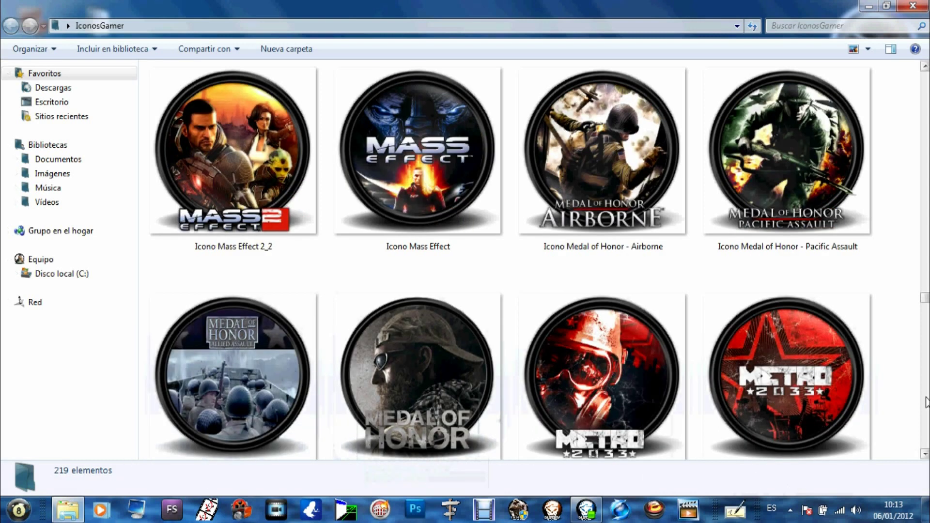
scroll(925, 402, "down", 1)
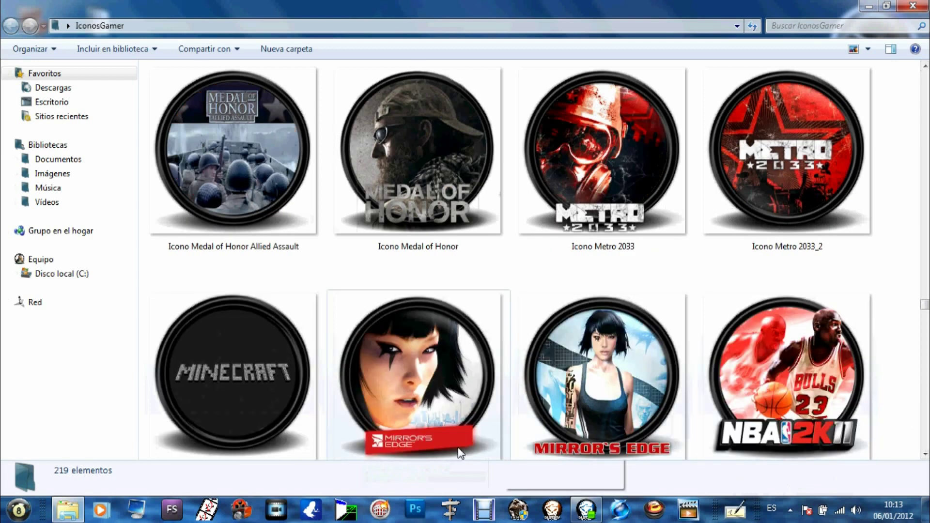
scroll(165, 469, "down", 1)
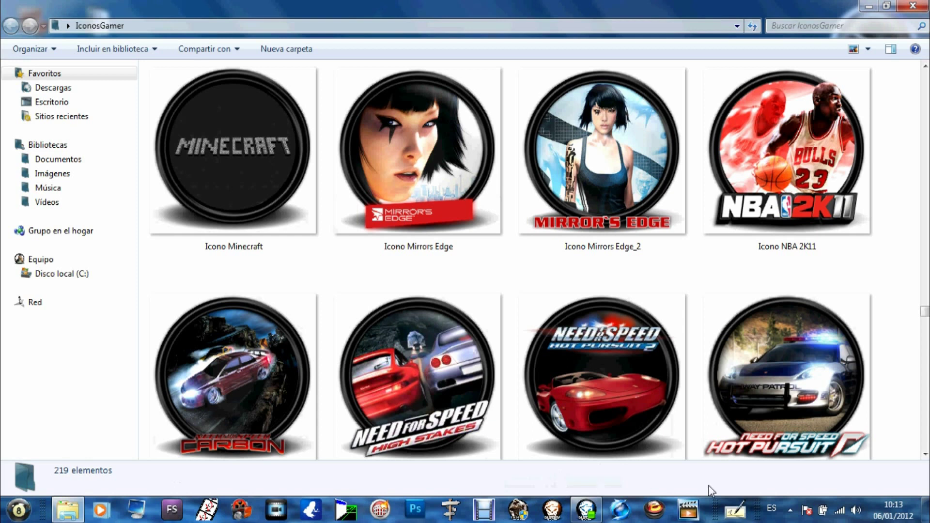
scroll(926, 429, "down", 1)
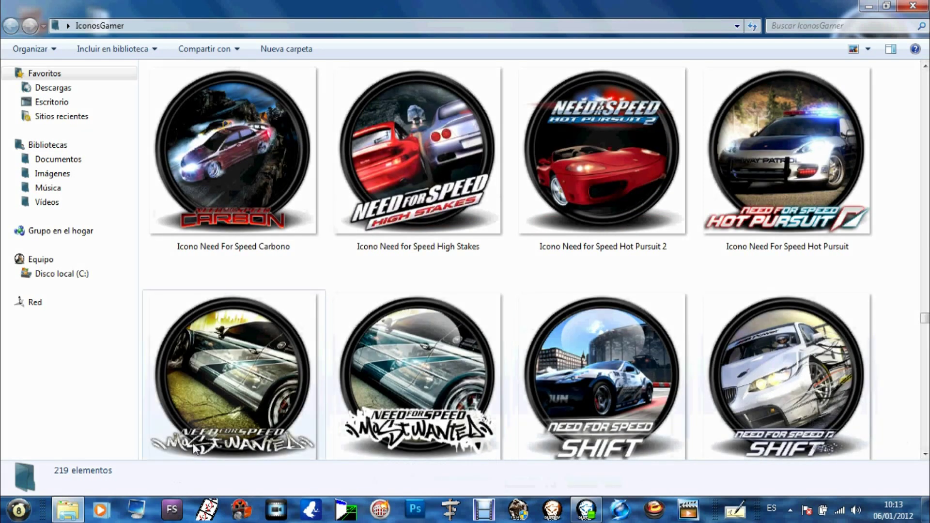
Look through the remaining IconosGamer thumbnails from Need for Speed to World of Warcraft and Assassin's Creed II, and close the folder.
scroll(127, 446, "down", 1)
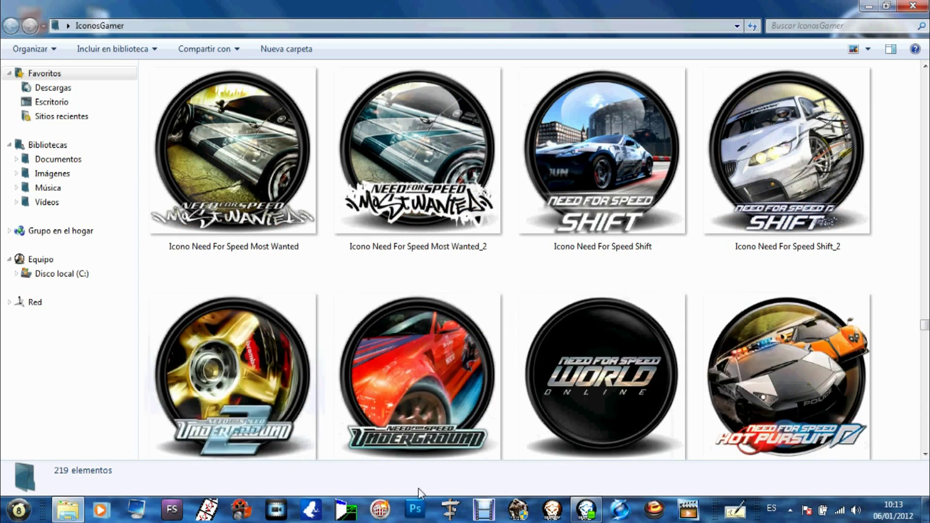
scroll(926, 439, "down", 1)
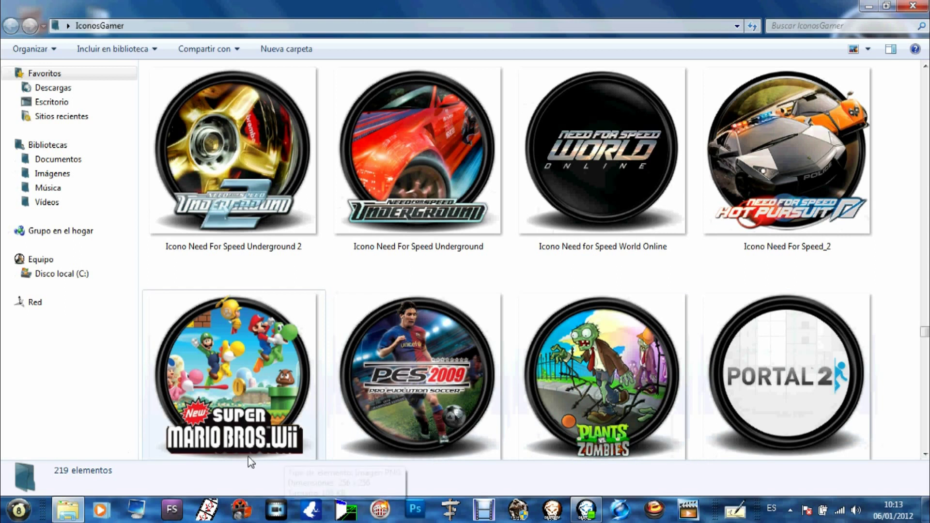
scroll(121, 405, "down", 2)
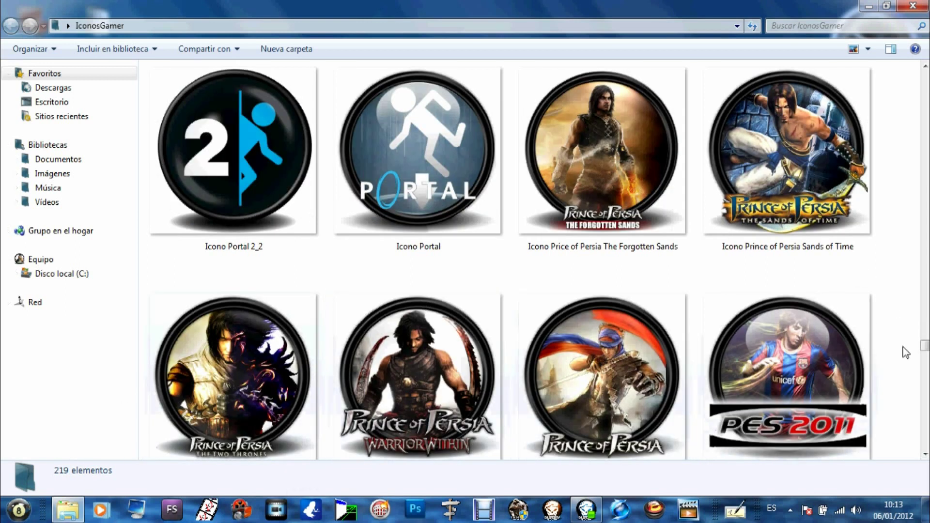
scroll(890, 415, "down", 1)
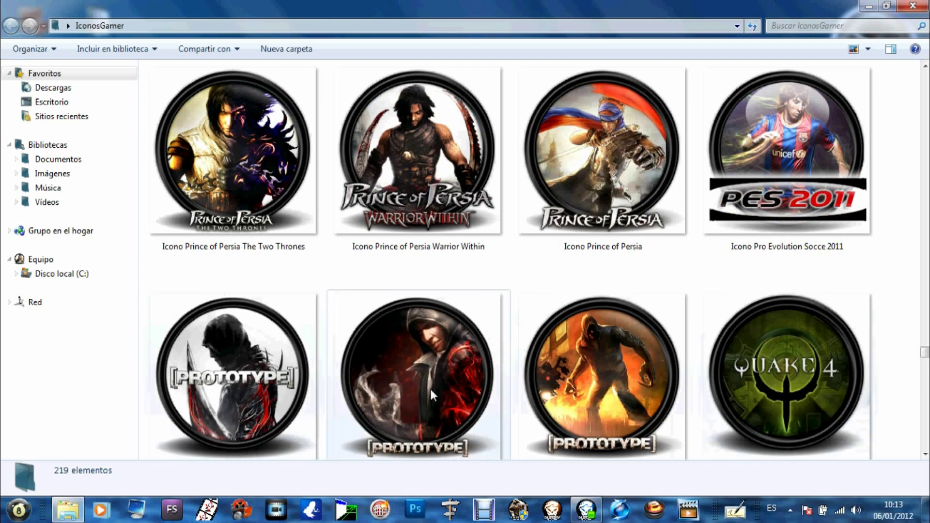
left_click(926, 410)
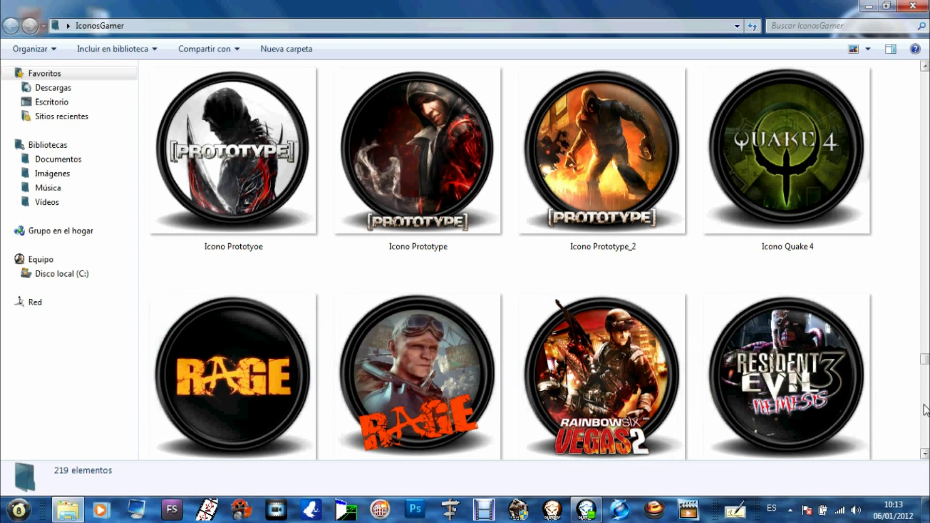
left_click(925, 409)
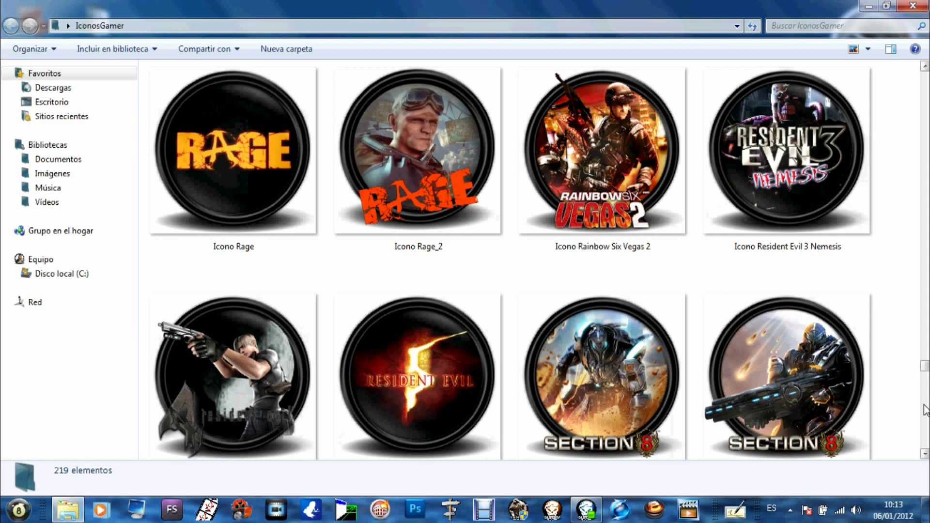
left_click(925, 409)
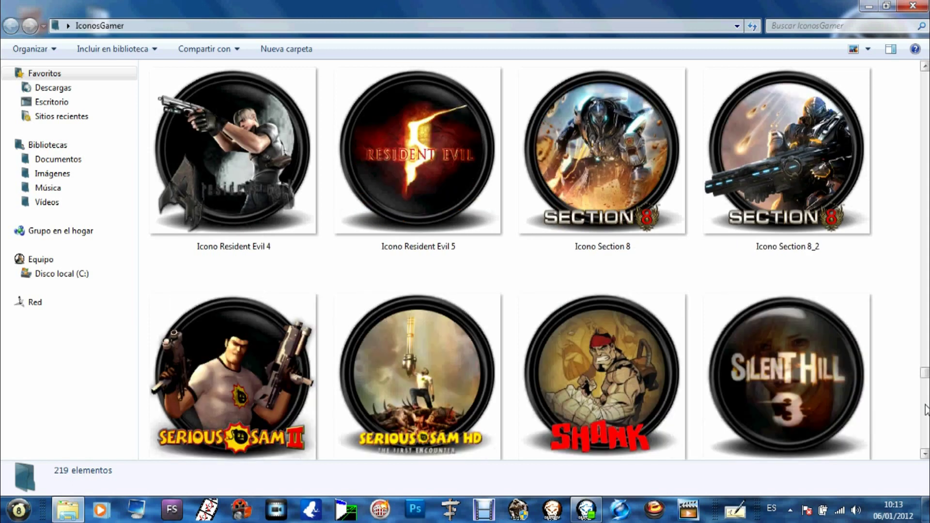
left_click(925, 409)
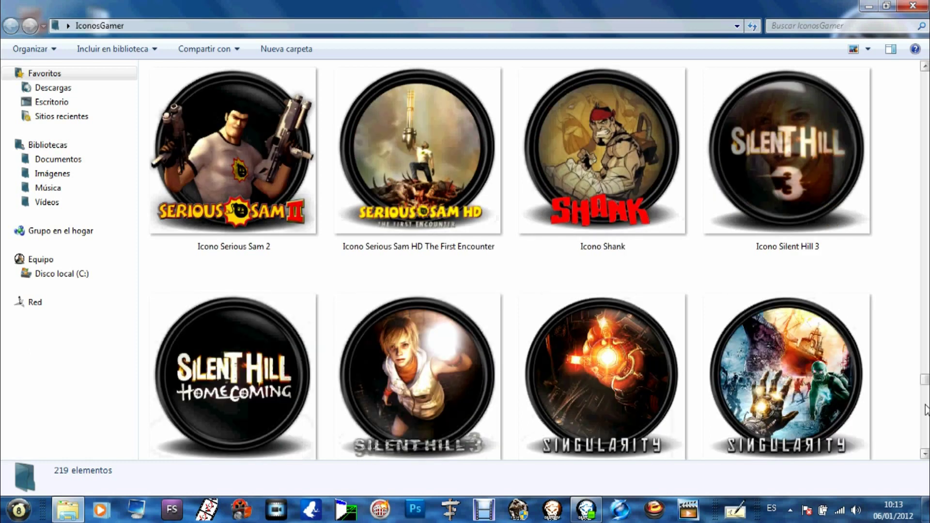
left_click(925, 410)
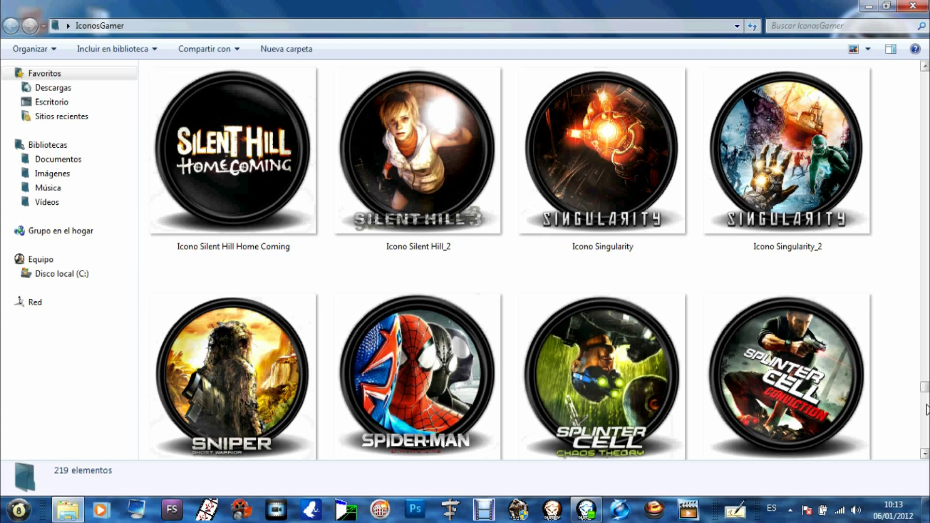
left_click(926, 409)
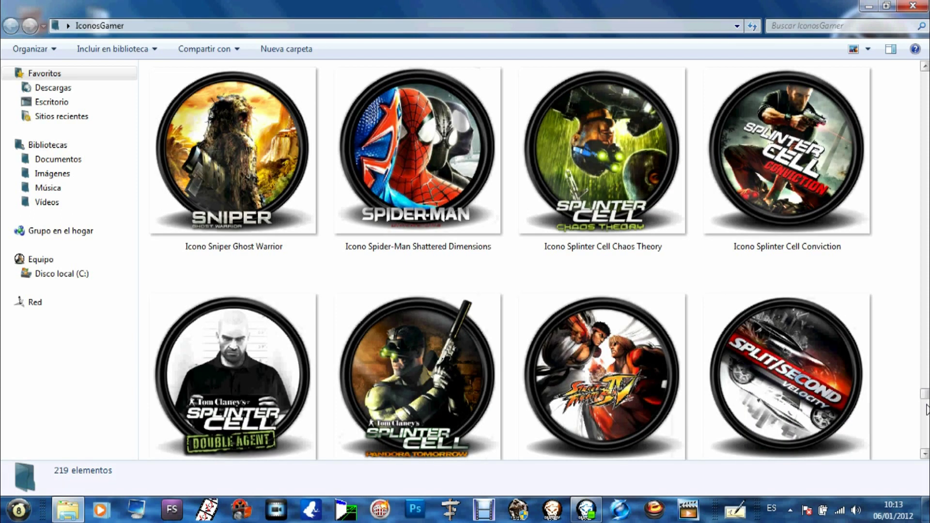
left_click(925, 410)
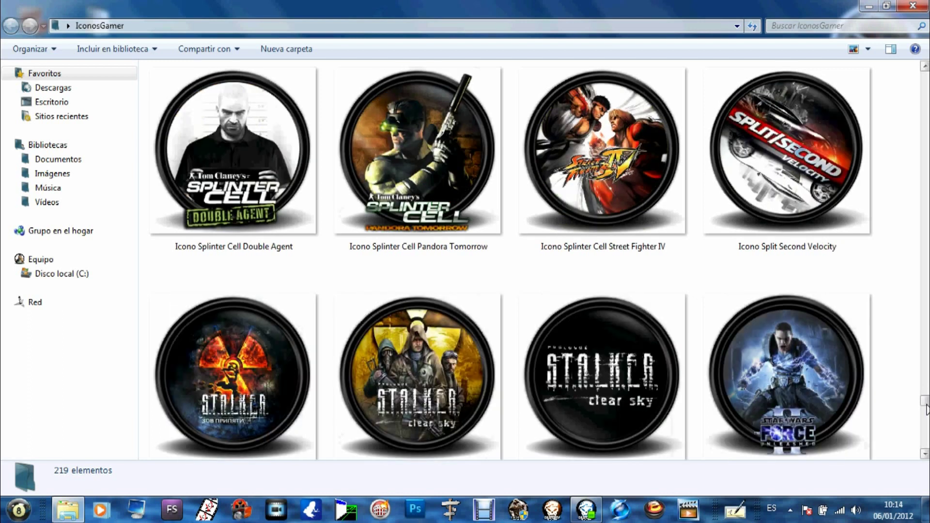
left_click(926, 409)
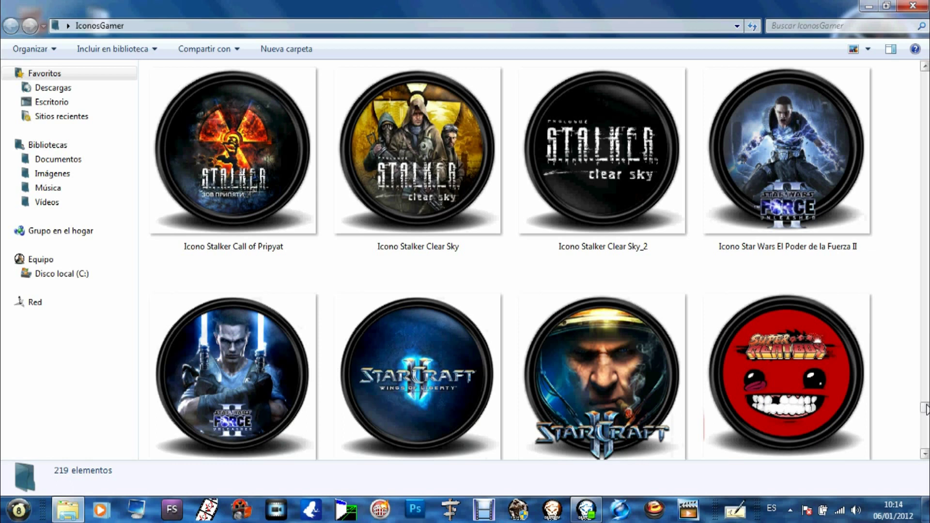
left_click(926, 409)
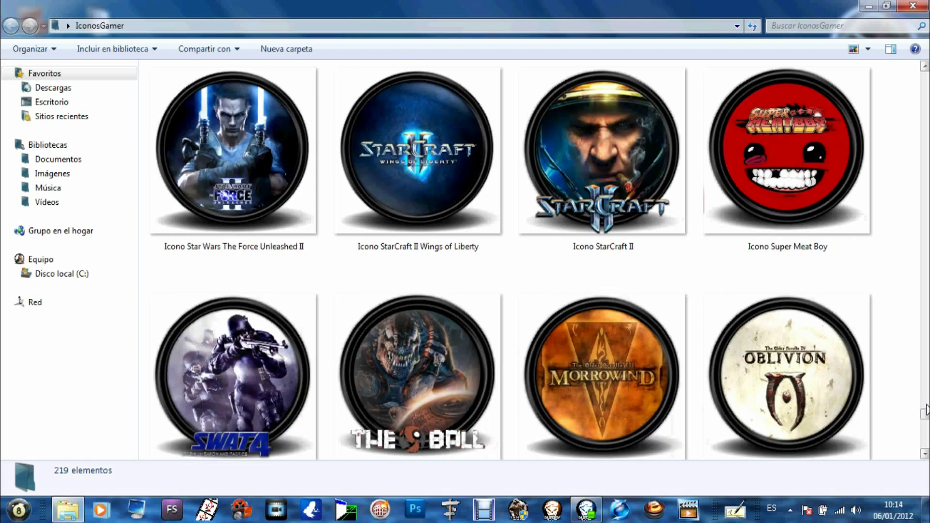
left_click(926, 409)
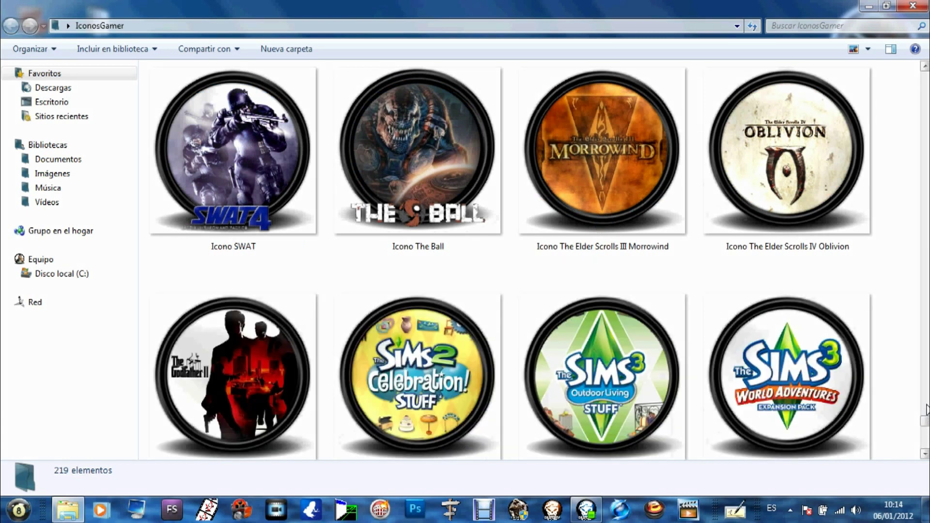
left_click(926, 409)
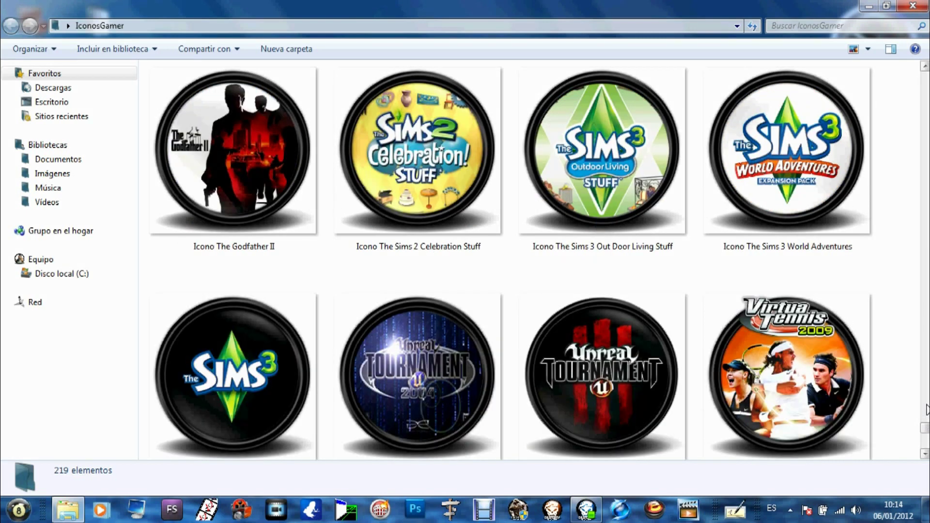
left_click(925, 409)
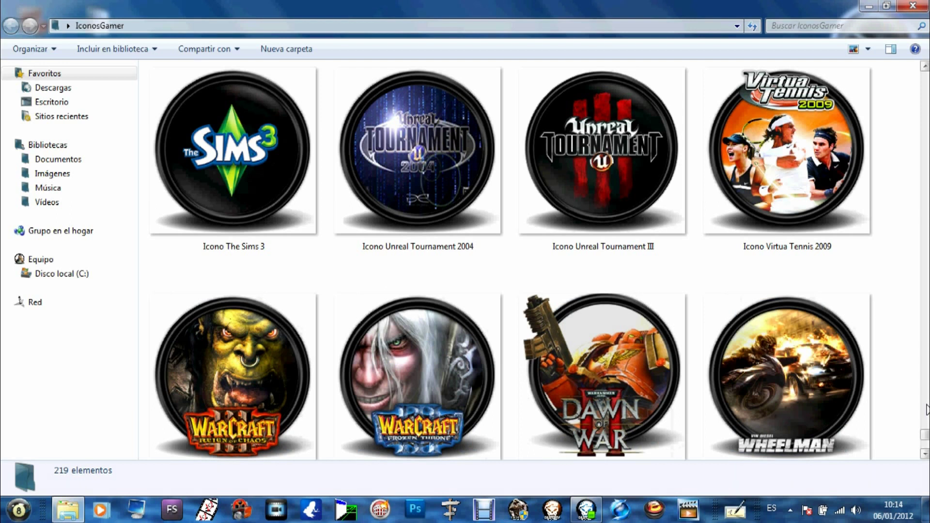
left_click(925, 410)
left_click(926, 410)
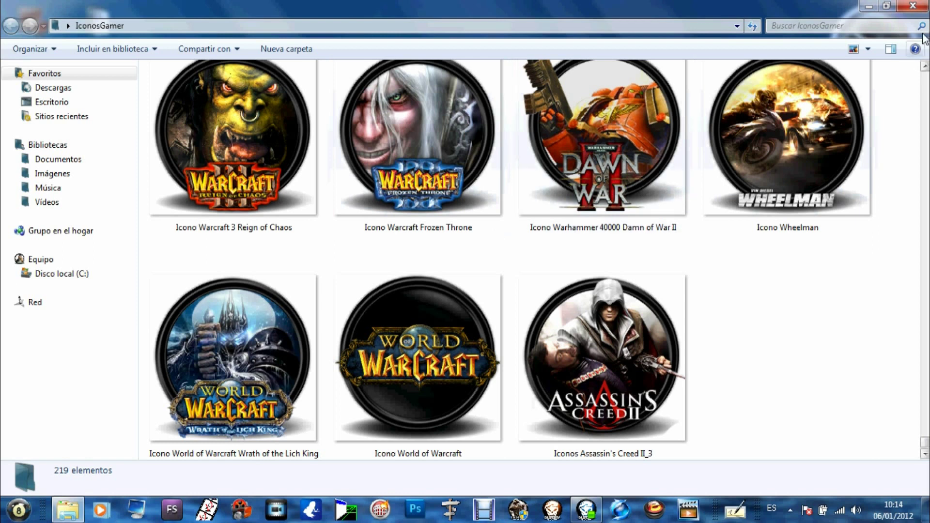
left_click(914, 6)
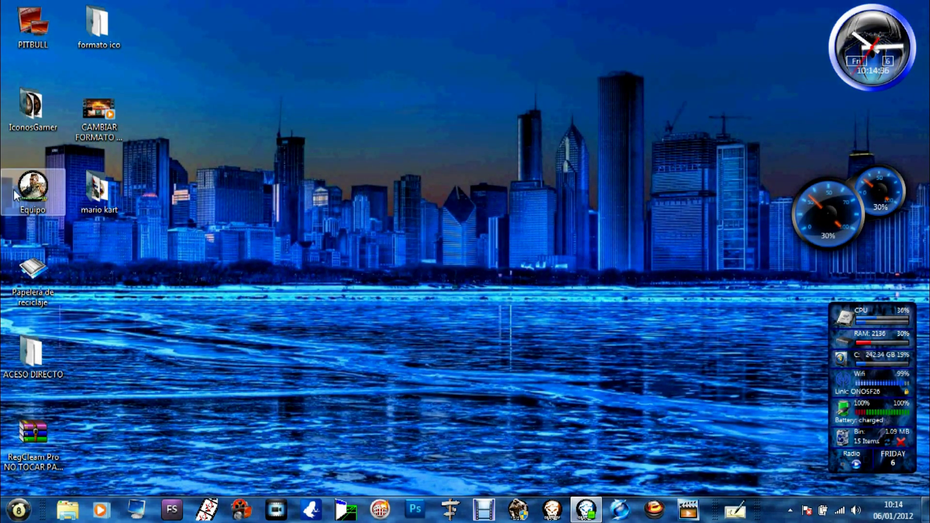
Open Equipo from the desktop to view the computer's drives, and close its window.
double_click(44, 196)
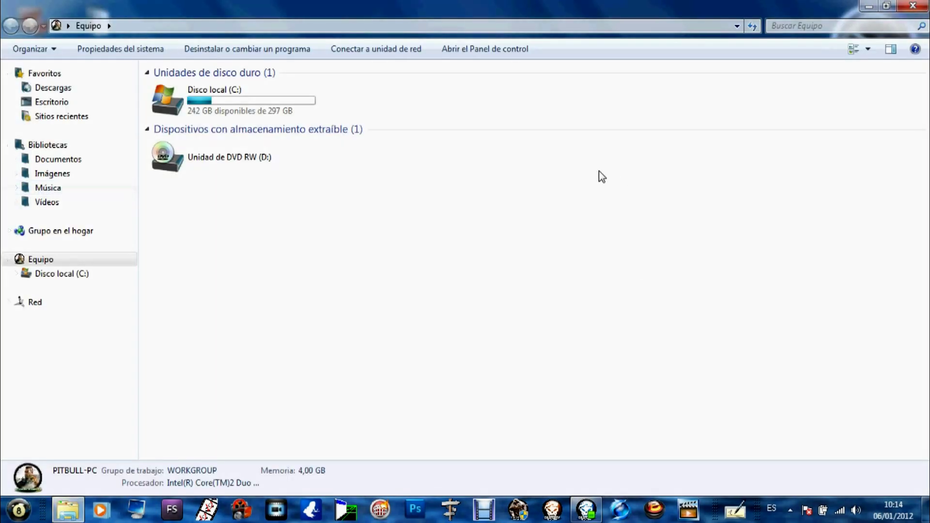
left_click(913, 6)
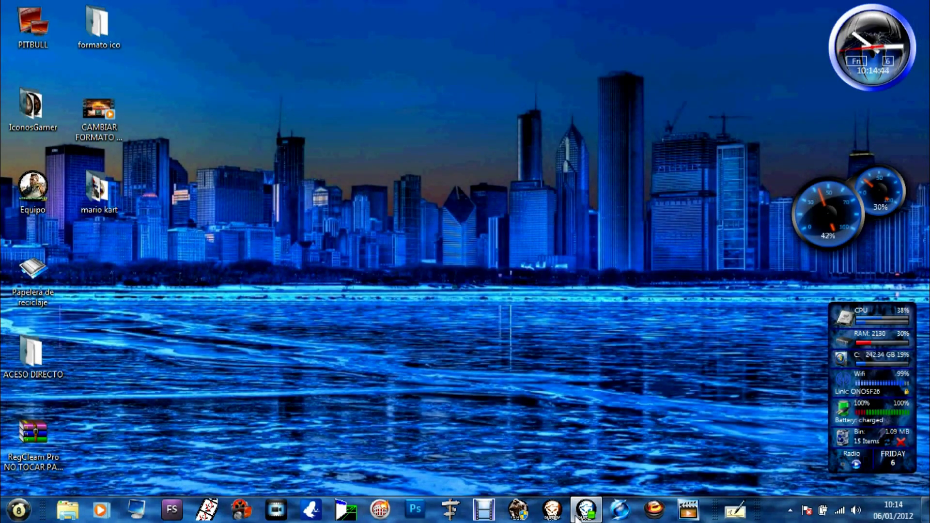
mouse_move(577, 517)
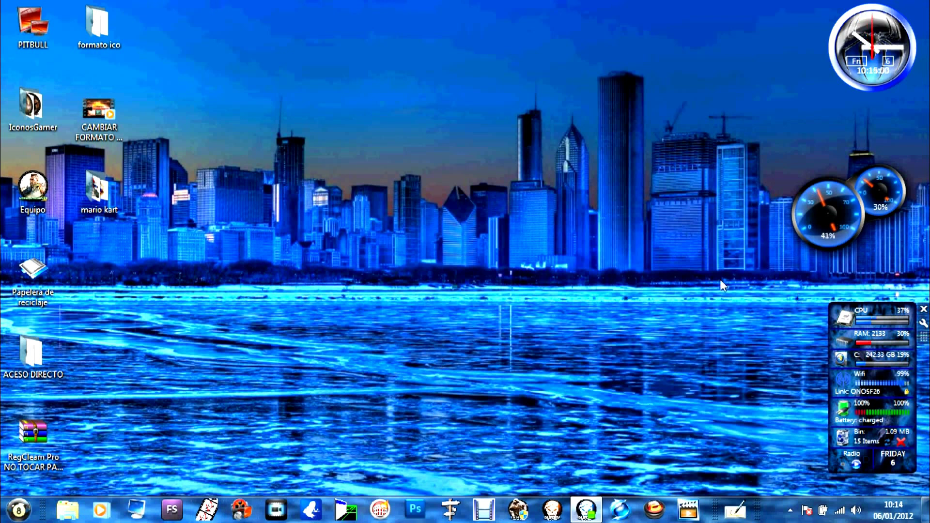
left_click(789, 510)
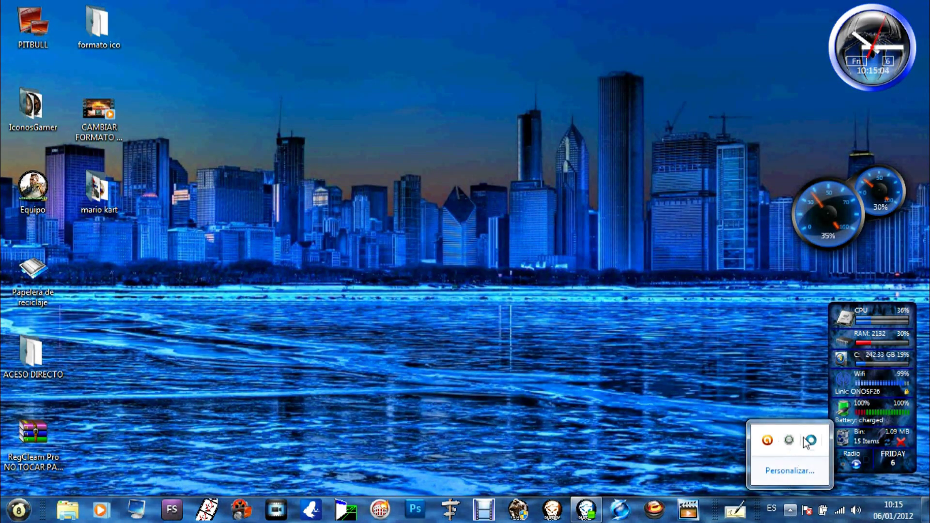